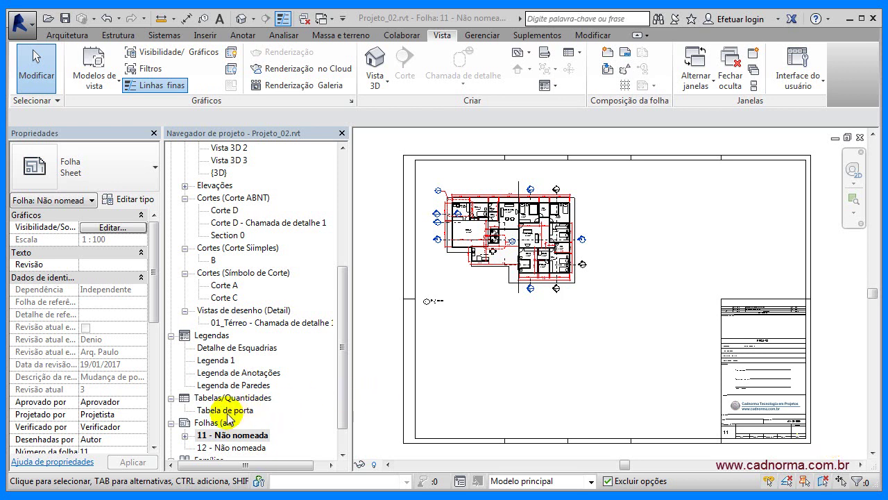
left_click(216, 411)
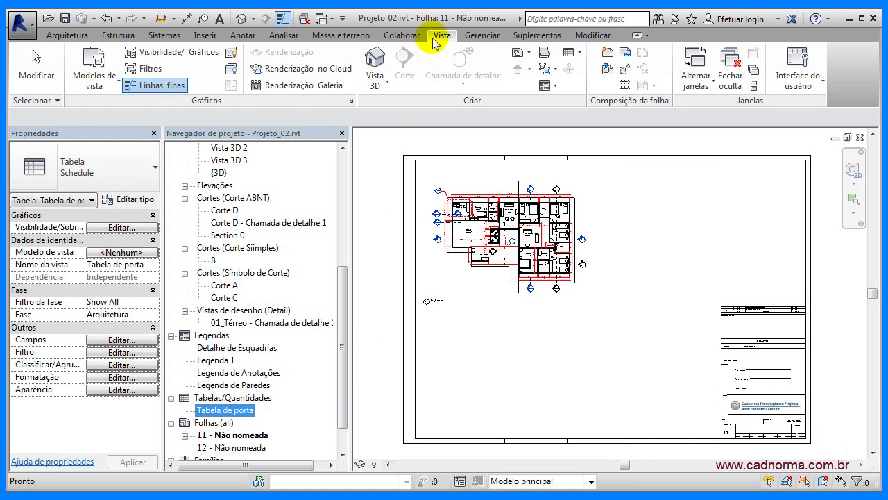
left_click(576, 54)
left_click(595, 74)
left_click_drag(435, 196, 440, 281)
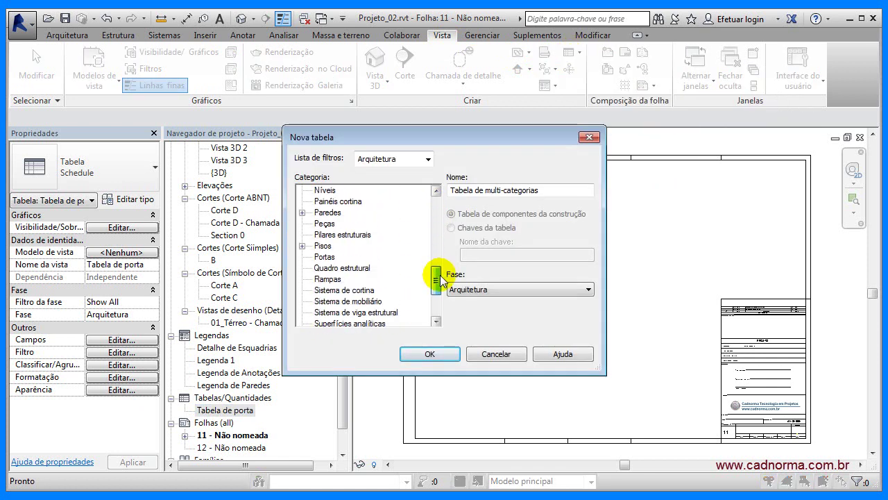
left_click(324, 257)
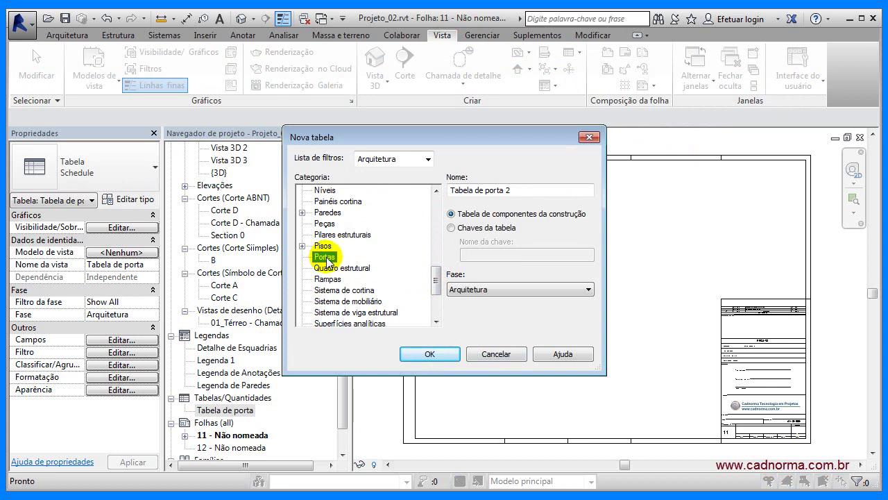
left_click(430, 354)
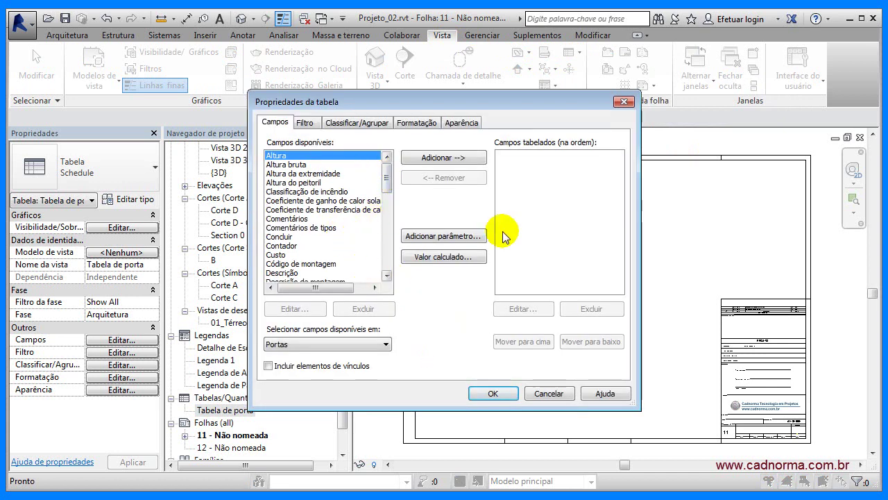
left_click(549, 393)
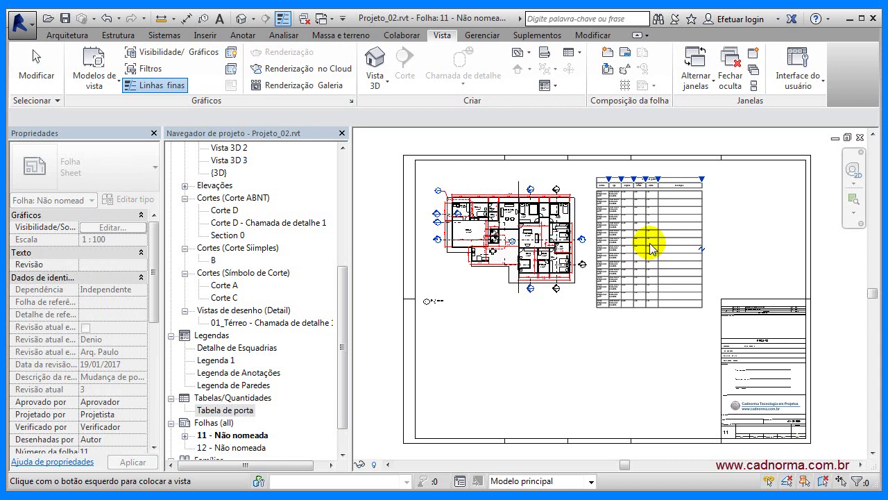
Place the Tabela de porta schedule on sheet 11, to the right of the floor plan.
left_click(648, 242)
left_click(647, 319)
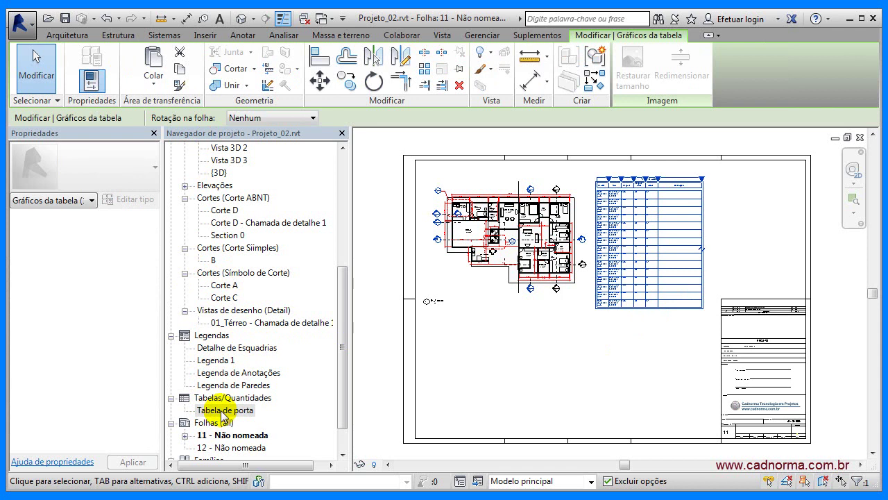
Open sheet 12 and place the Tabela de porta schedule in its upper right area, above the title block.
double_click(231, 448)
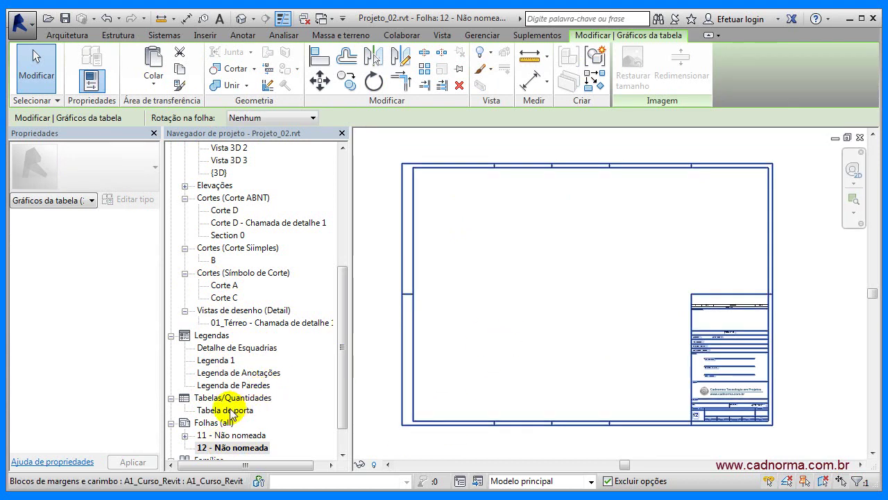
left_click(231, 410)
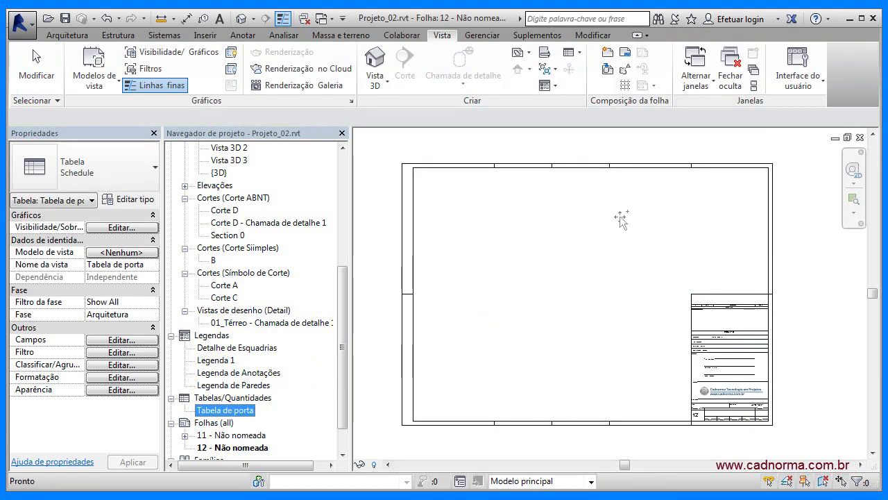
left_click_drag(634, 202, 632, 243)
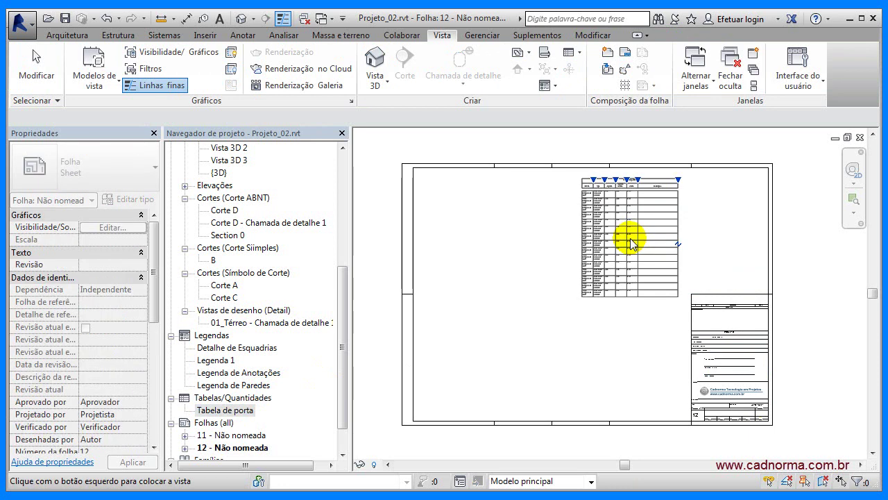
left_click(632, 243)
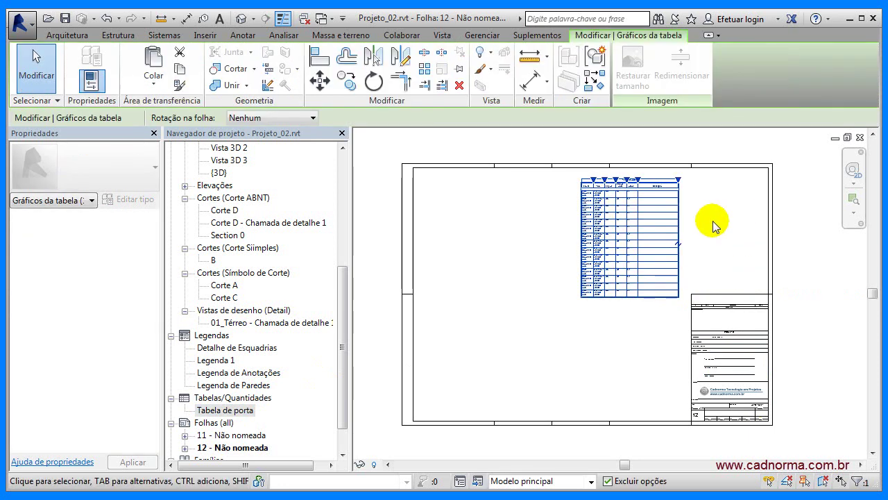
left_click(693, 221)
Widen the Descrição column of the schedule on sheet 12 until it nearly reaches the sheet's right margin.
scroll(689, 215, "up", 1)
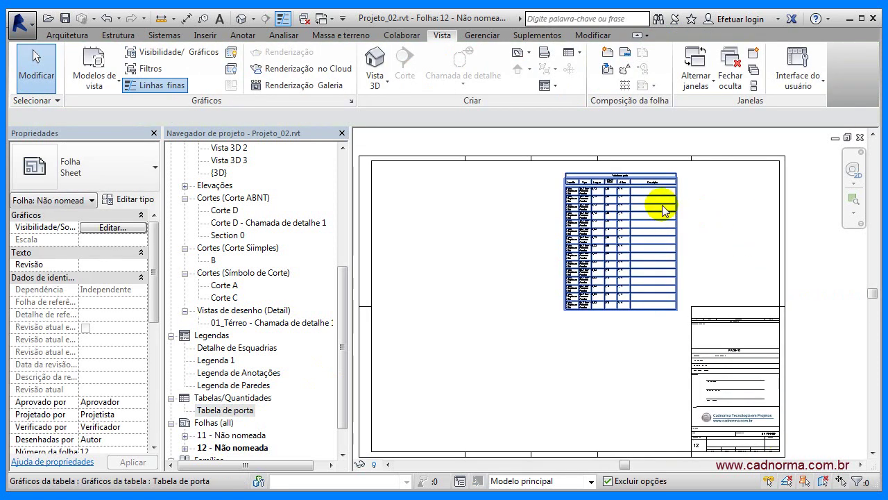
left_click(670, 216)
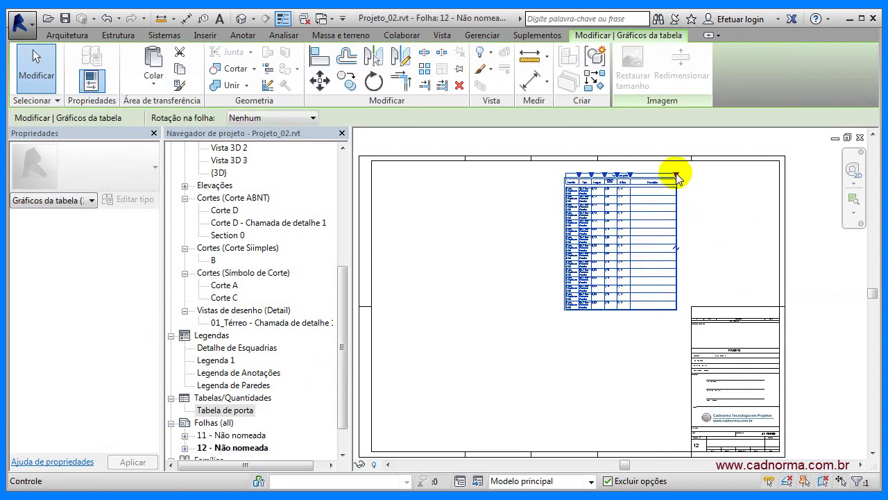
left_click_drag(676, 175, 763, 175)
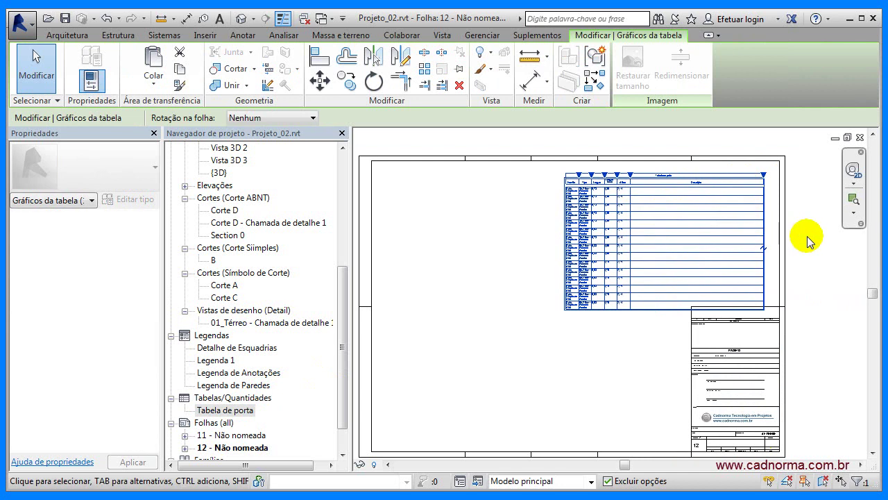
left_click(805, 240)
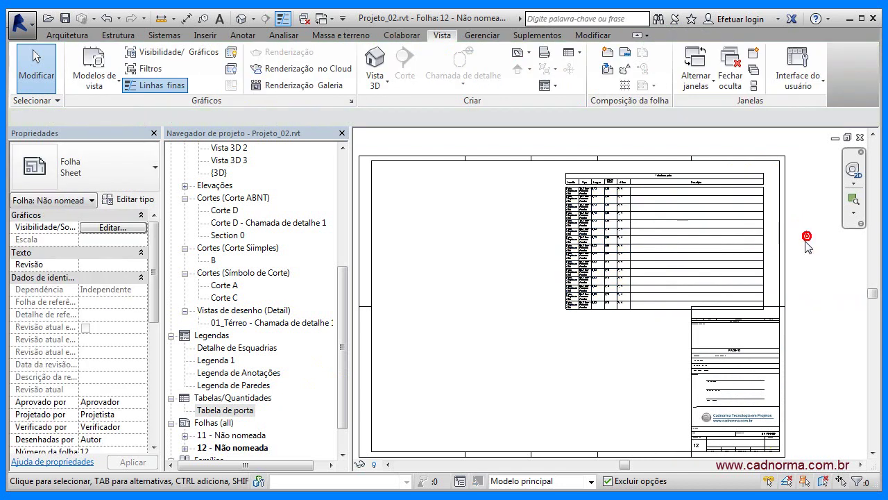
Check the column widths of Tabela de porta on sheet 11 and in its schedule view.
left_click(229, 436)
double_click(229, 435)
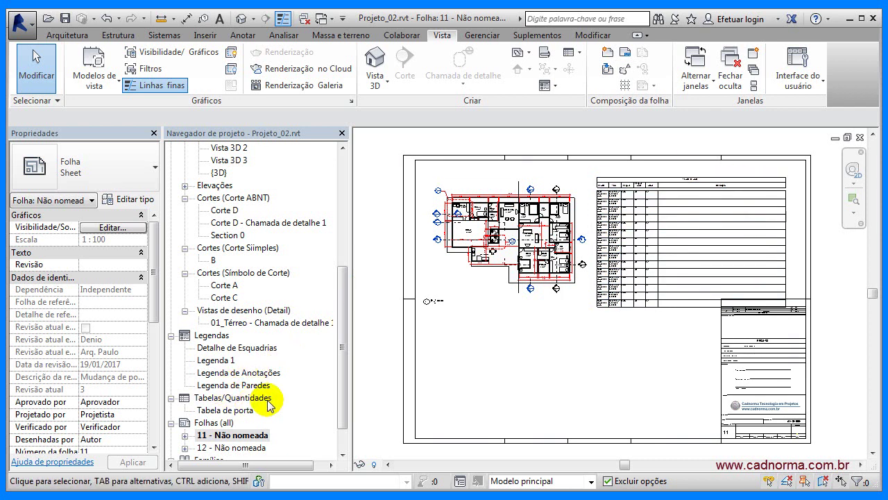
double_click(227, 410)
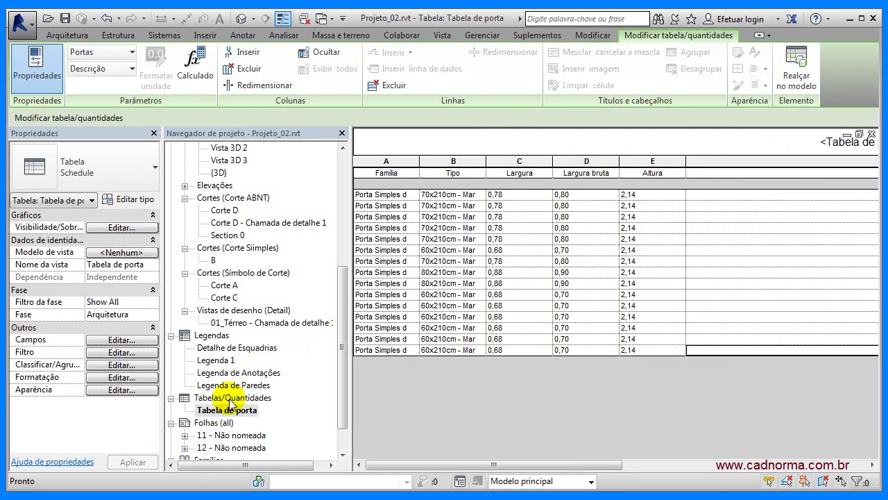
mouse_move(613, 464)
left_mouse_down()
mouse_move(817, 458)
mouse_move(603, 464)
left_mouse_up()
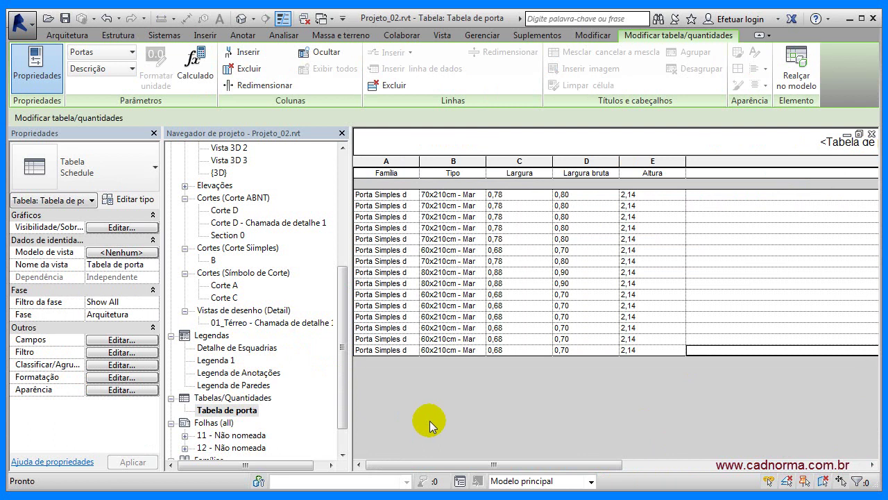
Narrow the Largura, Largura bruta and Altura columns in the Tabela de porta schedule view, and reopen sheet 11.
double_click(235, 435)
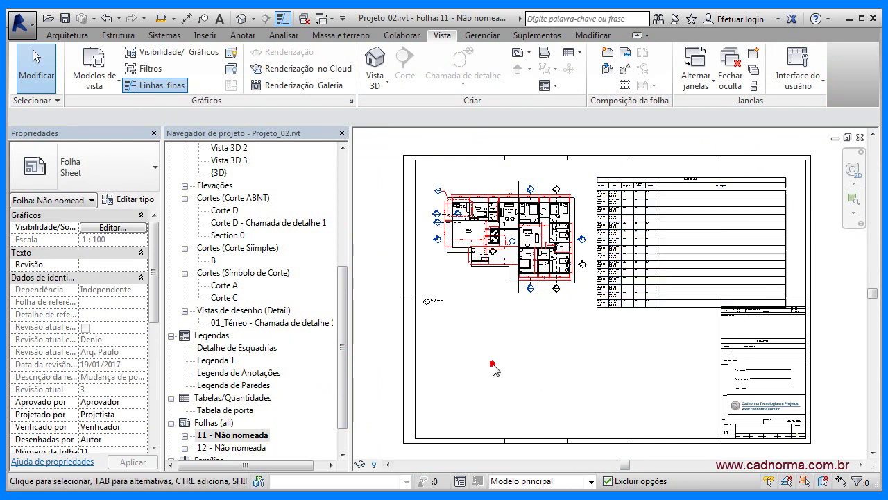
double_click(219, 413)
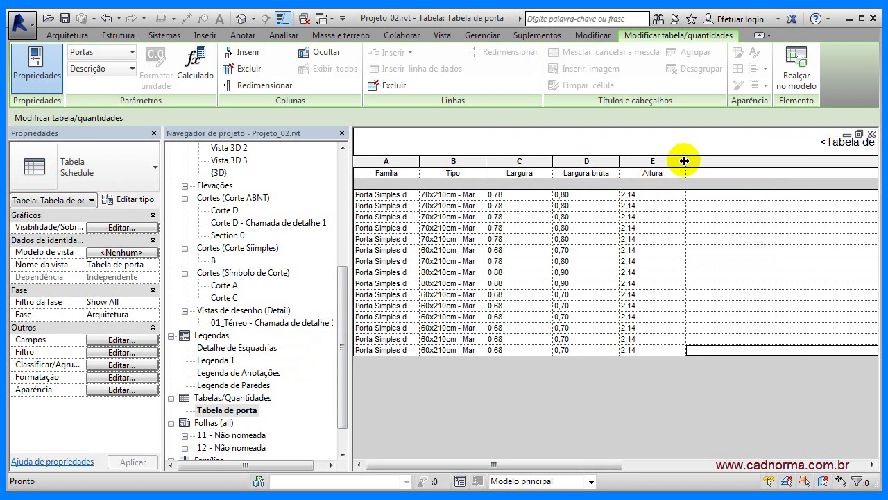
left_click_drag(686, 161, 512, 161)
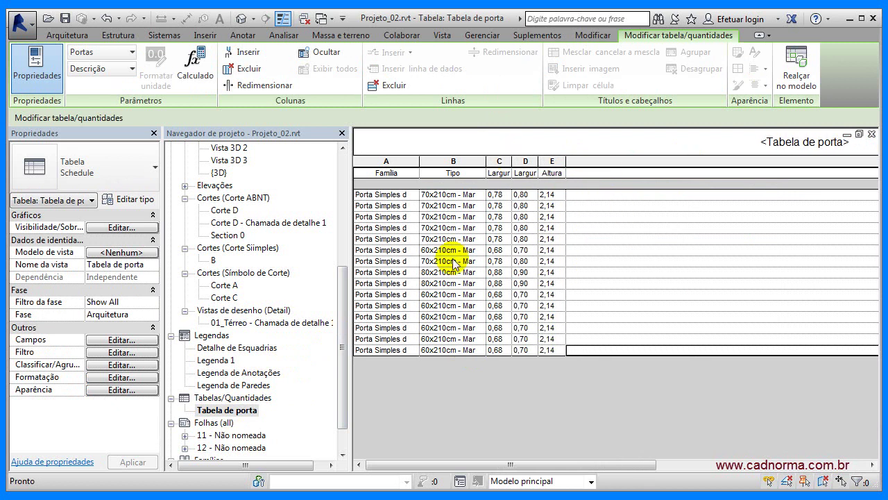
left_click(237, 434)
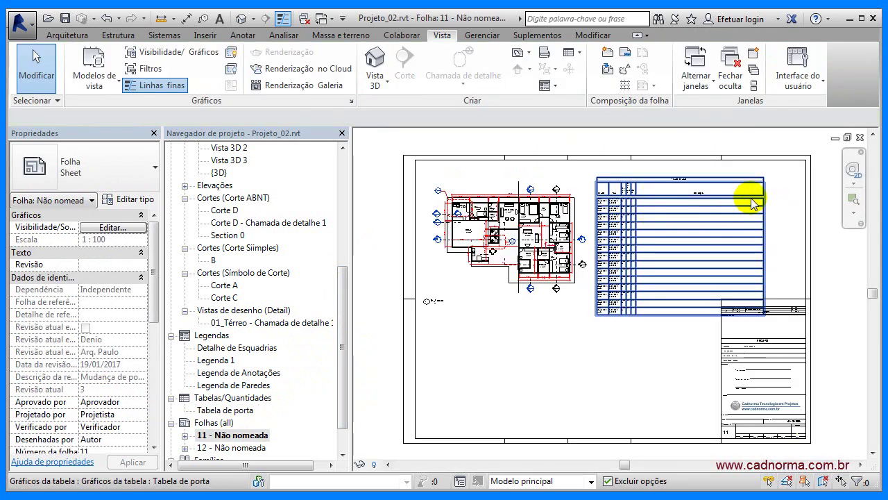
Narrow the Descrição column of the schedule on sheet 11 so the table clears the title block.
left_click(754, 188)
left_click_drag(765, 181, 687, 179)
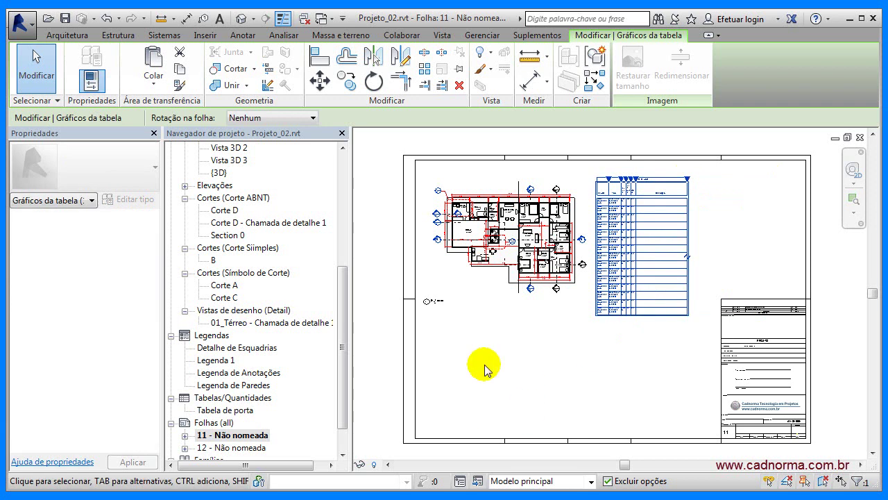
left_click(715, 186)
Split the door schedule on sheet 11 into two side-by-side segments.
scroll(714, 198, "up", 1)
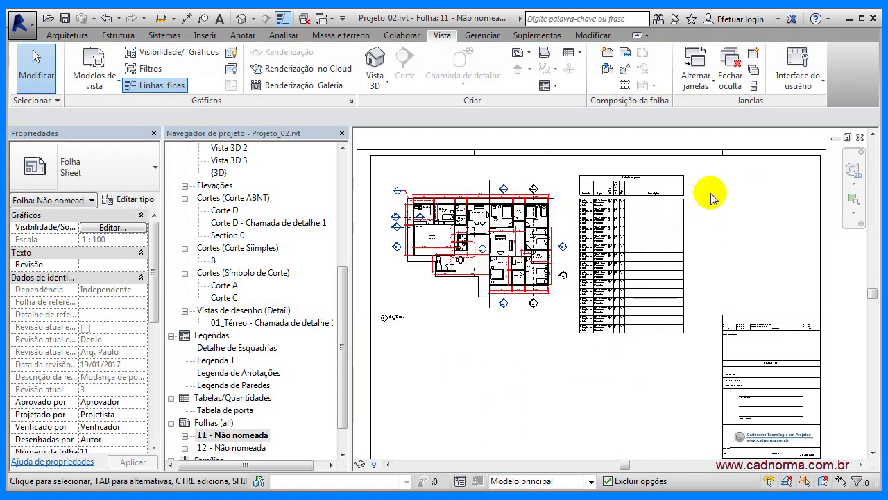
scroll(707, 196, "up", 4)
scroll(686, 236, "down", 2)
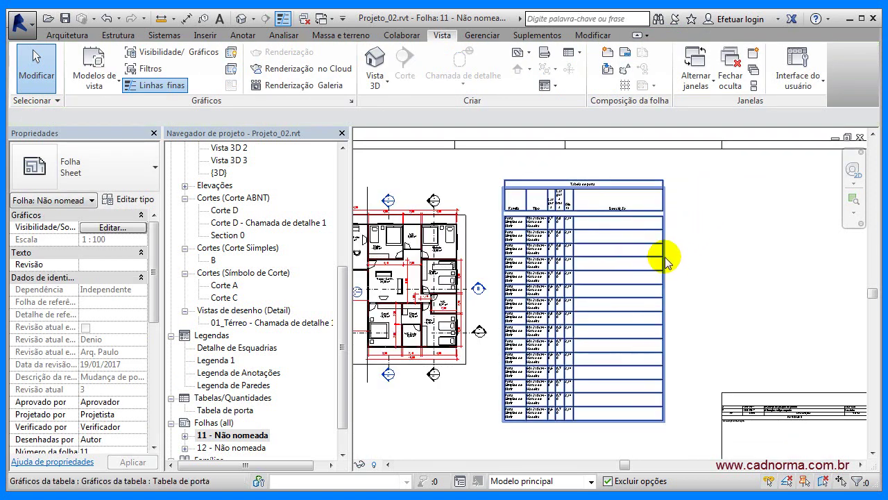
left_click(665, 263)
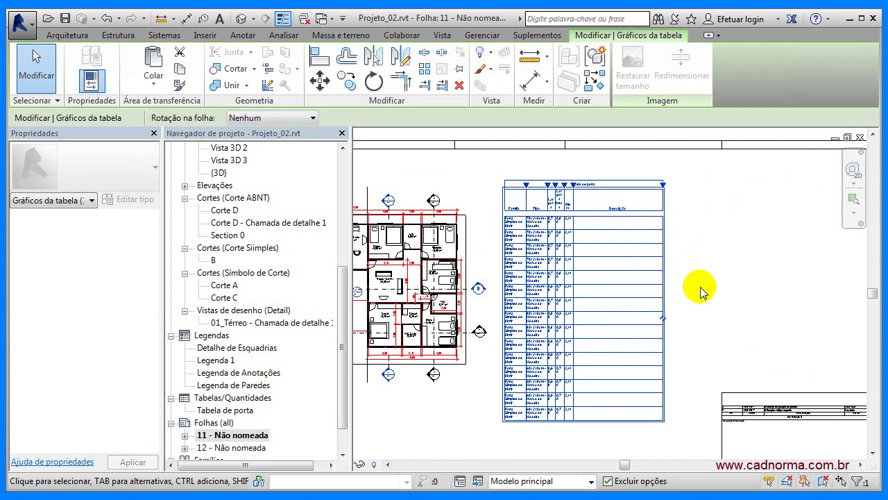
scroll(701, 290, "down", 1)
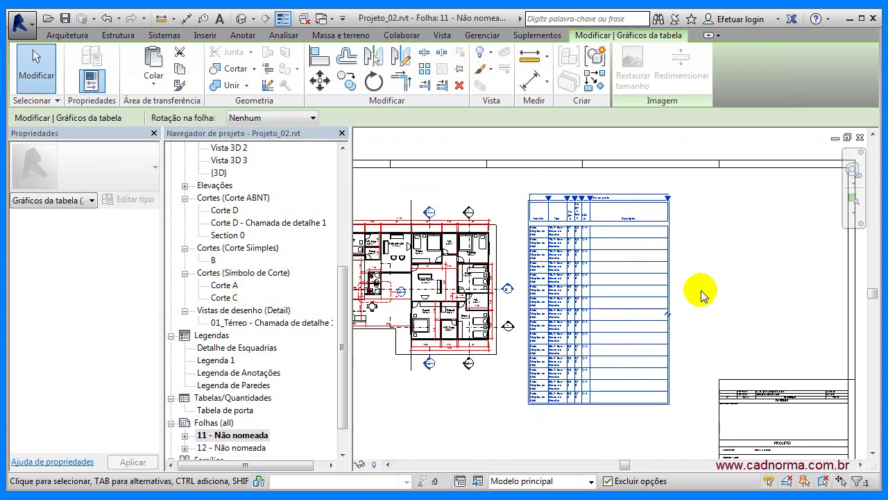
left_click(669, 316)
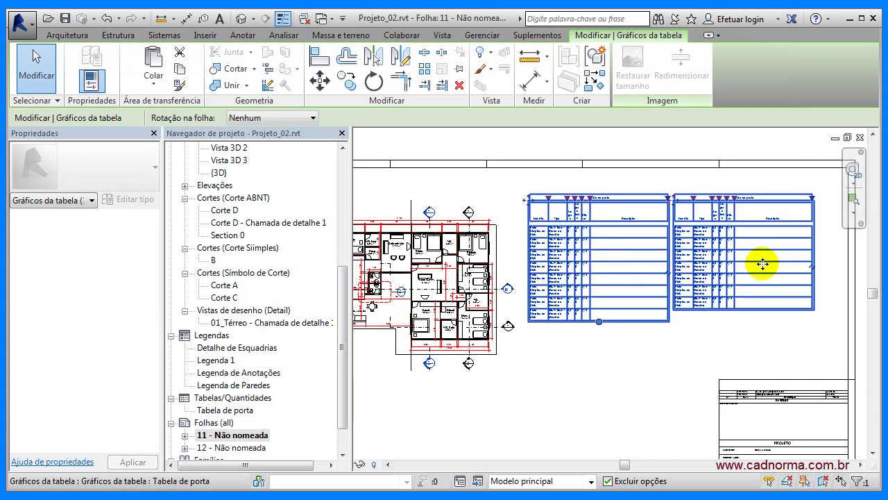
Extend the first schedule segment downward to take more rows, and shorten it to seven rows.
scroll(764, 229, "up", 3)
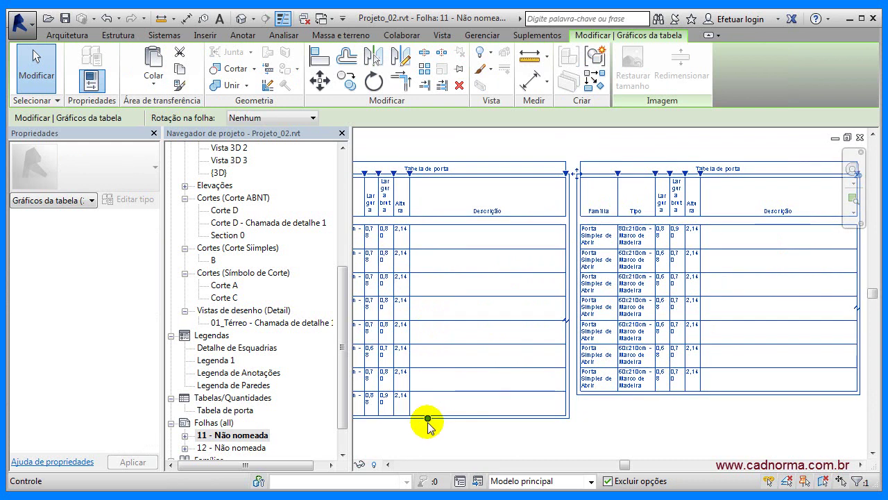
scroll(444, 409, "down", 2)
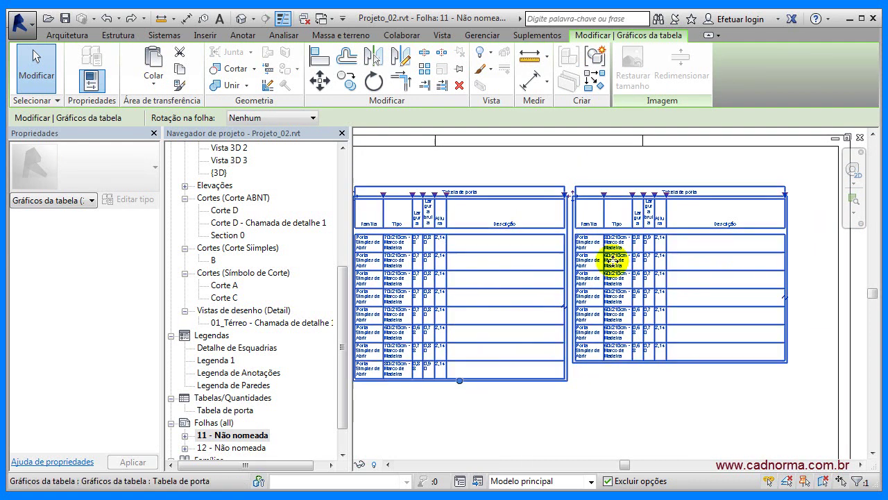
middle_click_drag(619, 391, 660, 387)
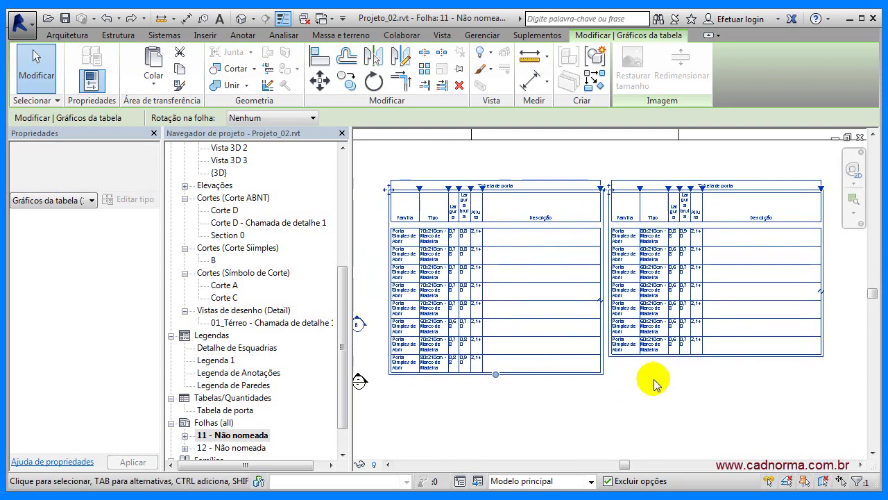
left_click_drag(495, 375, 496, 438)
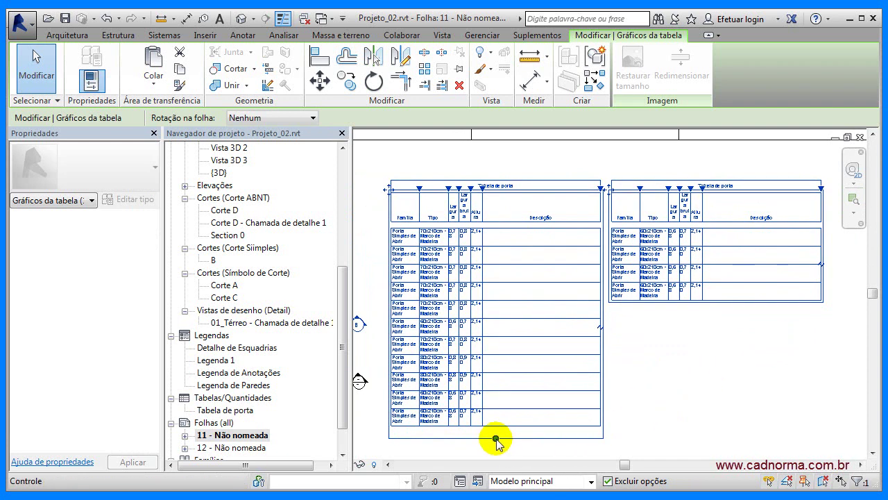
left_click_drag(496, 440, 517, 374)
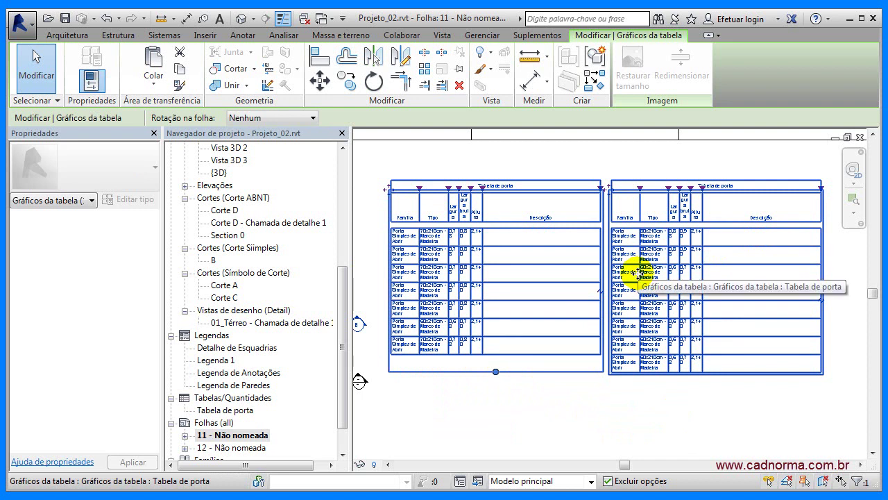
Split the second schedule segment to create a third segment beside it.
scroll(569, 406, "down", 2)
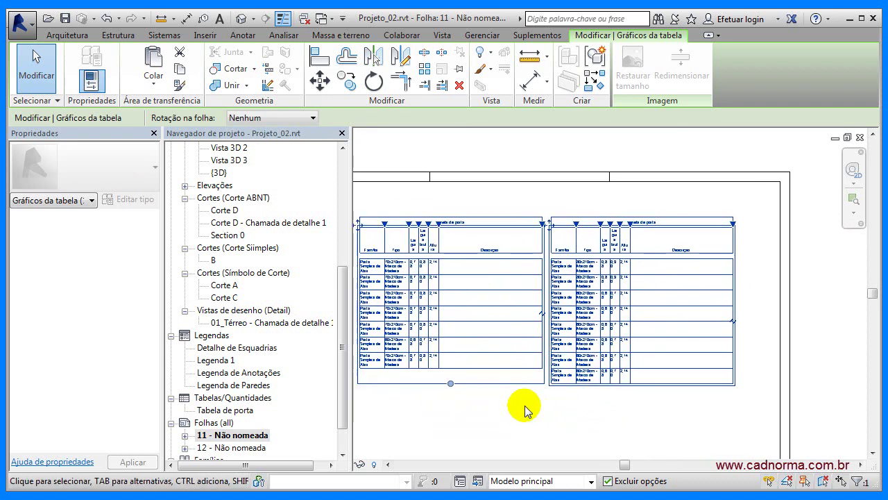
left_click(735, 323)
scroll(693, 391, "down", 1)
scroll(692, 387, "down", 1)
middle_click_drag(692, 386, 668, 389)
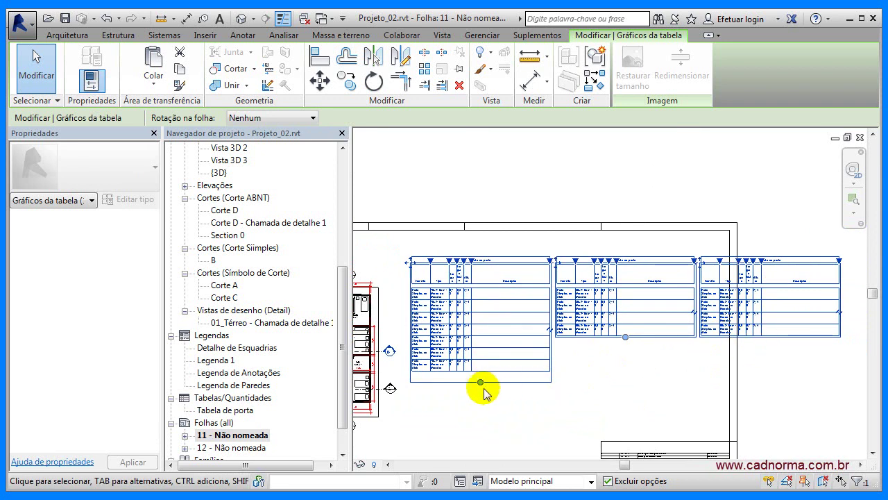
Shorten the first schedule segment to five rows and lengthen the second segment to six rows.
left_click_drag(480, 384, 487, 358)
left_click_drag(624, 340, 622, 365)
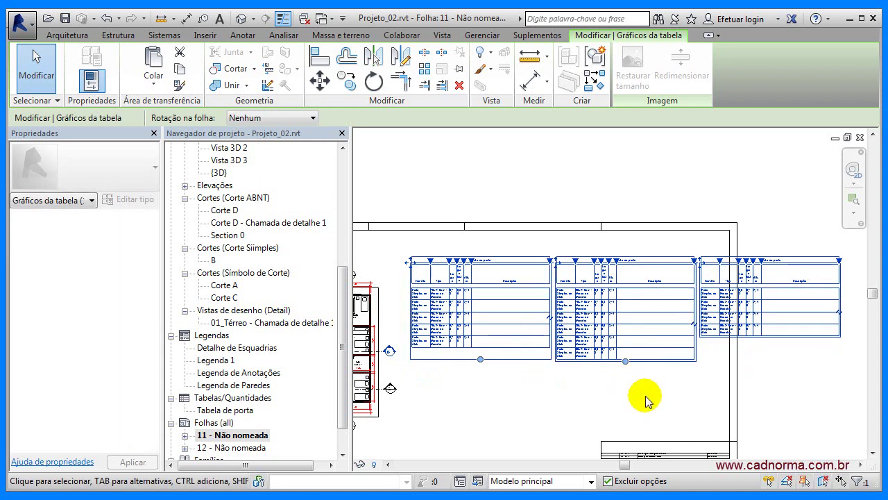
left_click(646, 398)
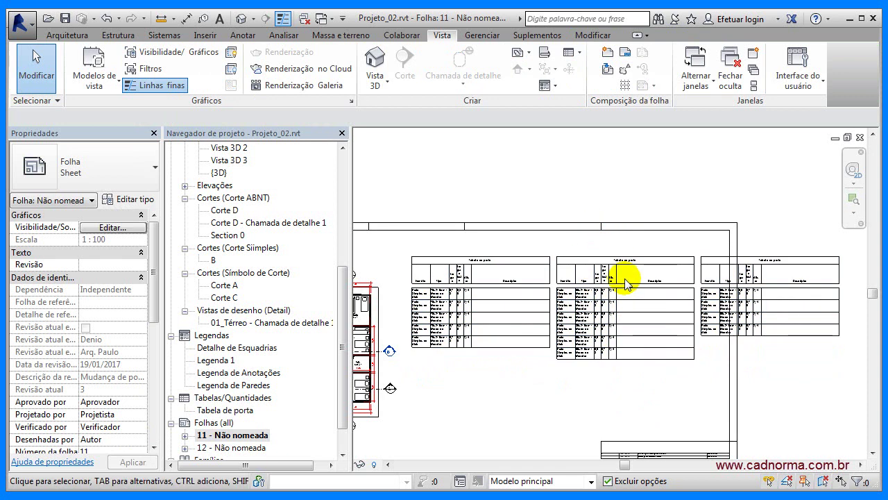
right_click(236, 411)
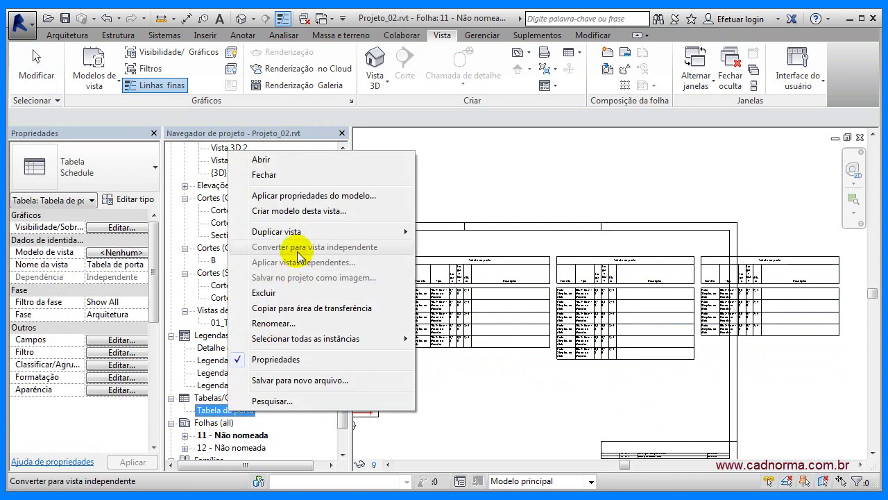
mouse_move(306, 238)
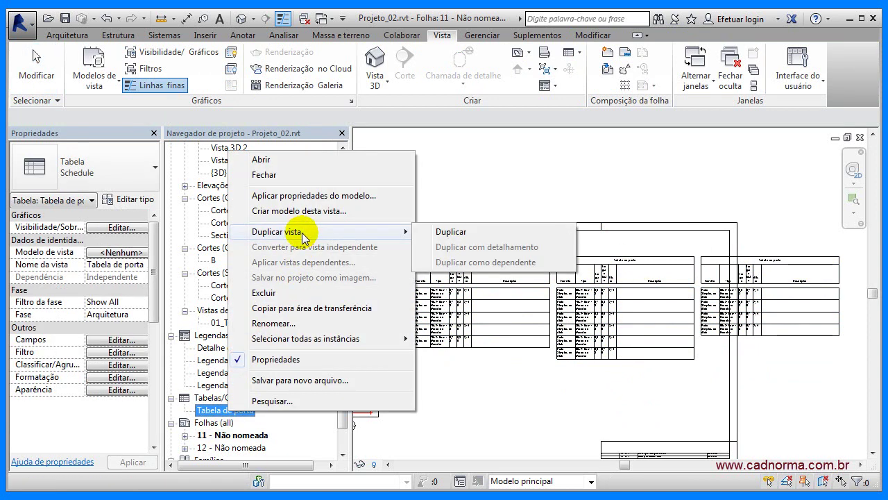
left_click(514, 401)
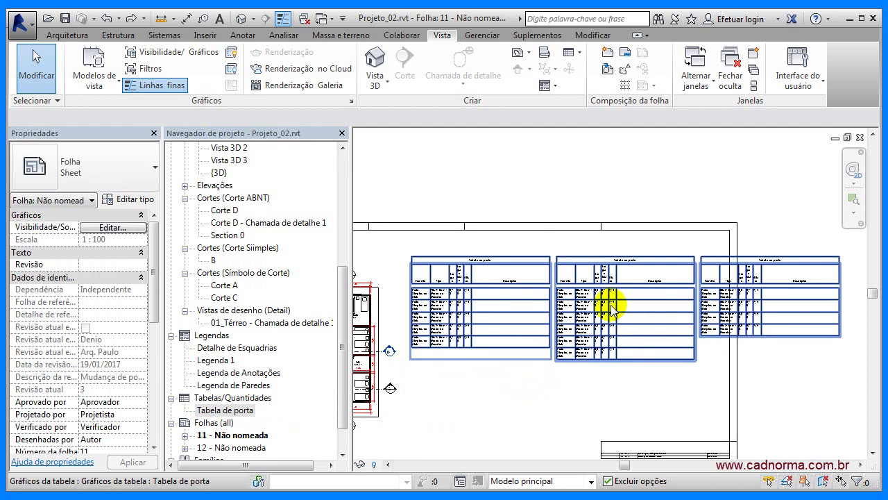
Move the first schedule segment beside the floor plan, the second to the sheet's lower area, and the third inside the upper-right corner.
left_click(487, 288)
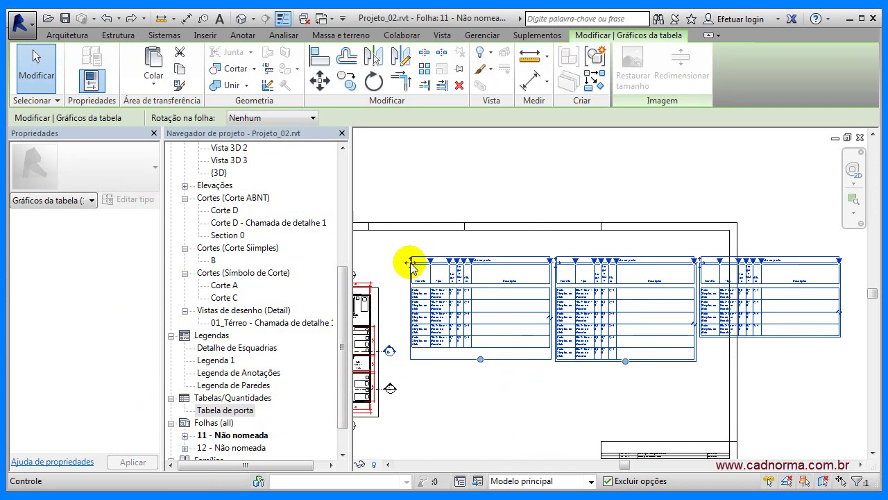
left_click_drag(410, 265, 410, 385)
scroll(627, 232, "down", 2)
left_click_drag(585, 255, 380, 414)
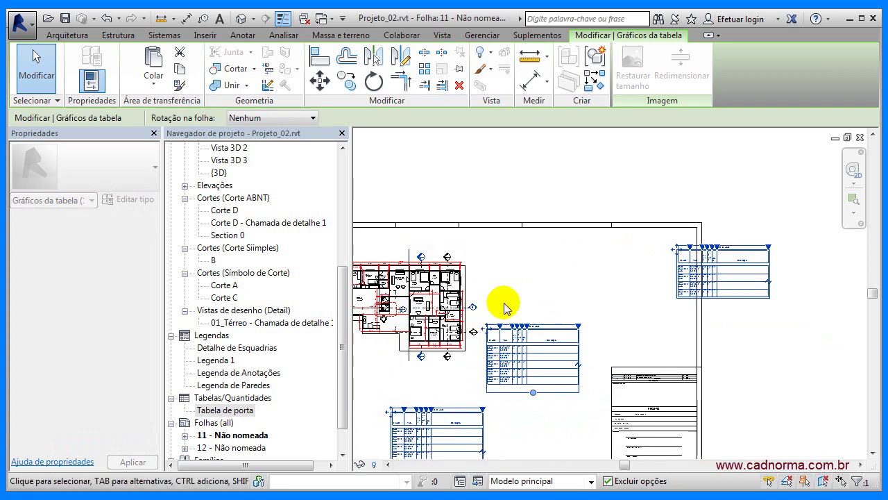
scroll(597, 206, "down", 3)
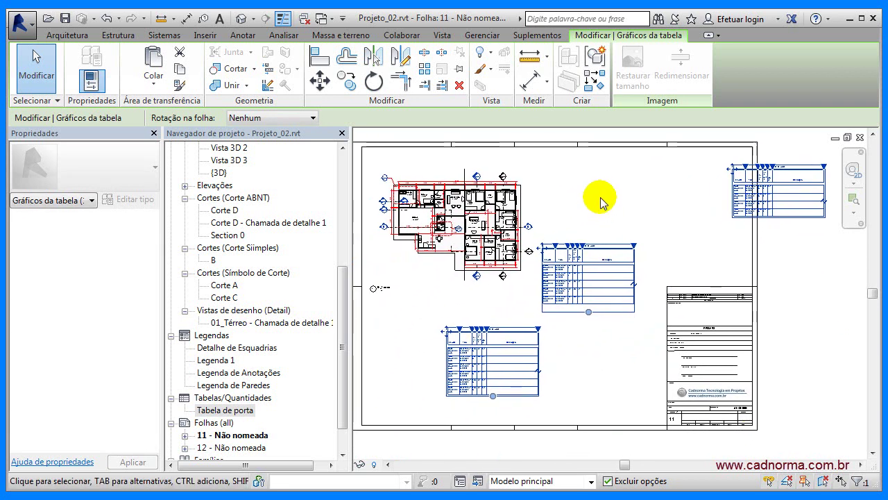
left_click_drag(732, 169, 633, 172)
Shorten the first schedule segment to four rows and the second segment to two rows.
left_click_drag(589, 316, 589, 282)
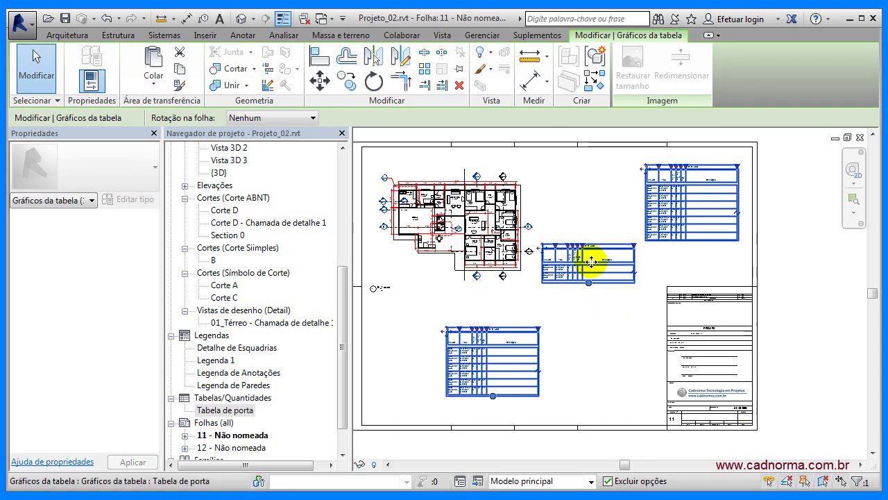
left_click_drag(492, 396, 493, 372)
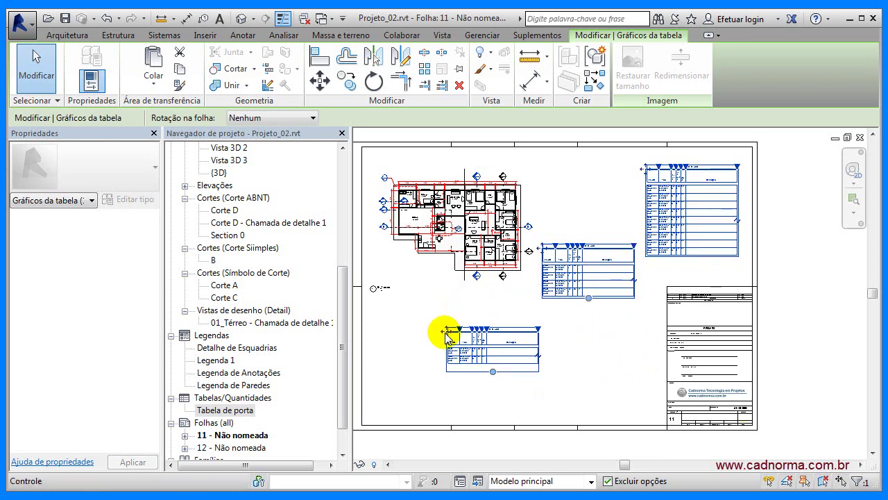
Rejoin the second schedule segment in the sheet's lower area with the first segment beside the floor plan.
left_click_drag(450, 337, 544, 231)
left_click(583, 354)
scroll(585, 281, "up", 1)
left_click(679, 193)
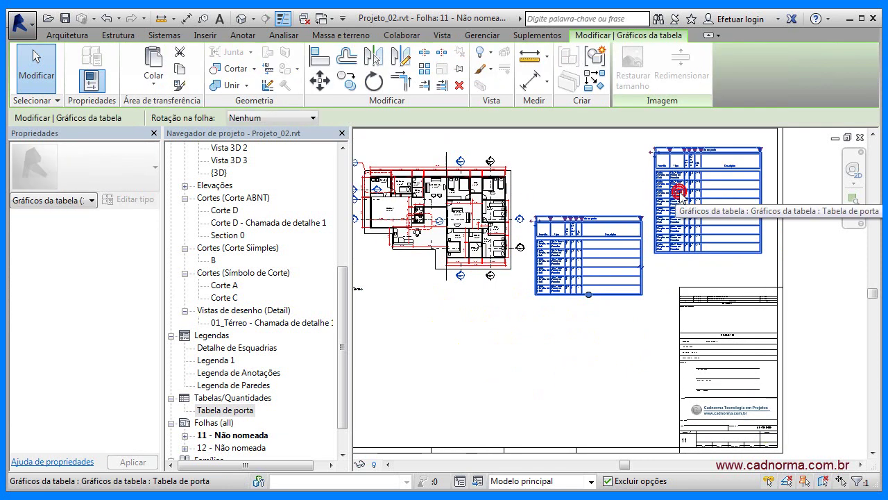
left_click_drag(653, 151, 655, 153)
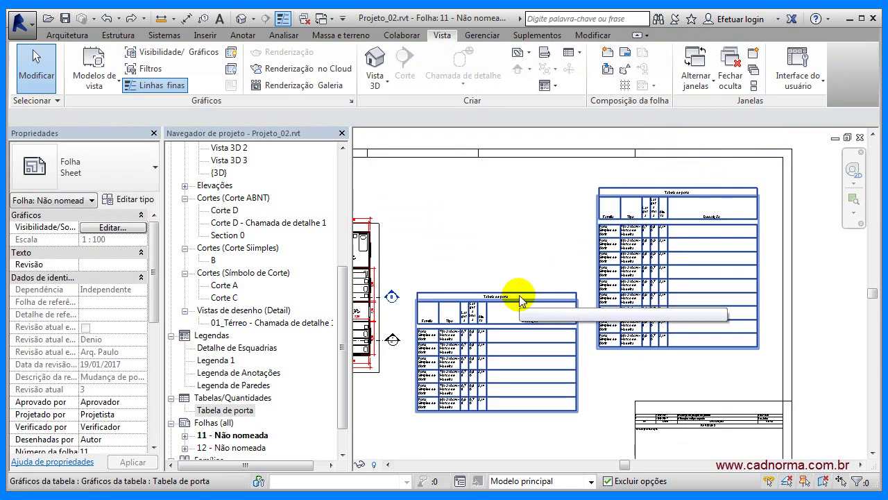
Widen the Altura column of the door schedule on sheet 11.
left_click(522, 300)
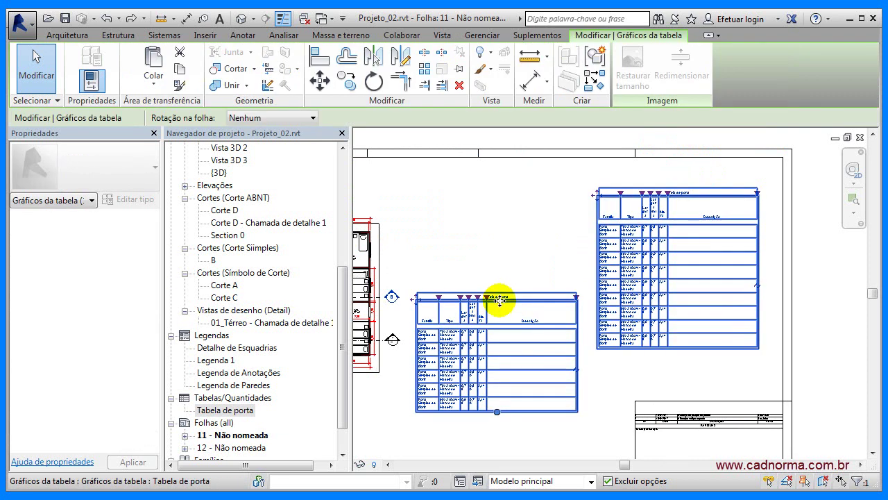
scroll(506, 300, "up", 2)
left_click_drag(479, 306, 506, 305)
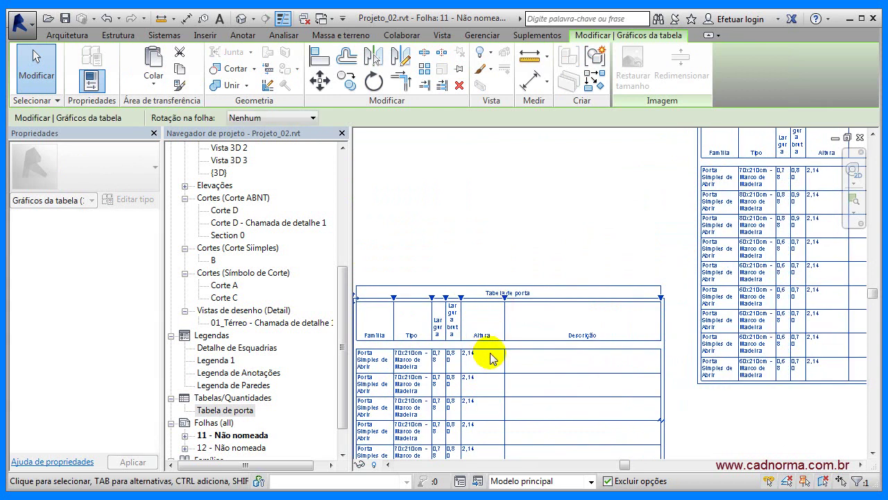
scroll(686, 210, "down", 1)
middle_click_drag(622, 199, 601, 204)
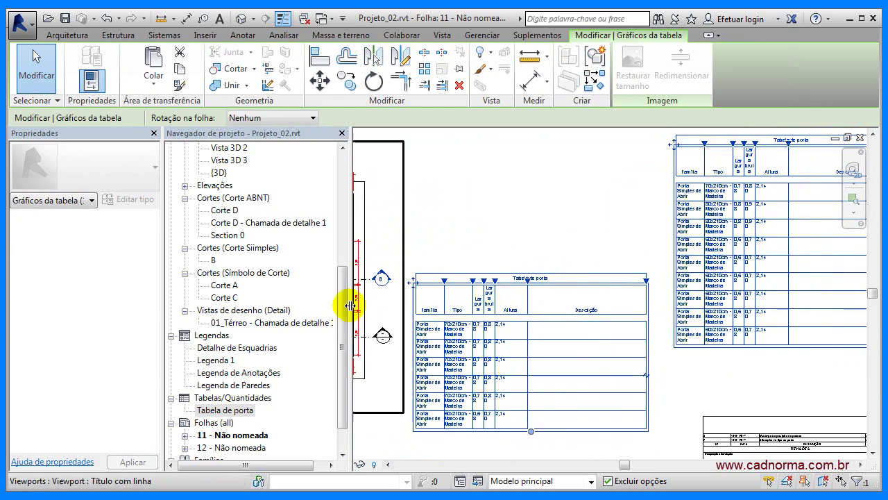
Narrow the Altura column again in the Tabela de porta schedule view and return to sheet 11.
double_click(219, 410)
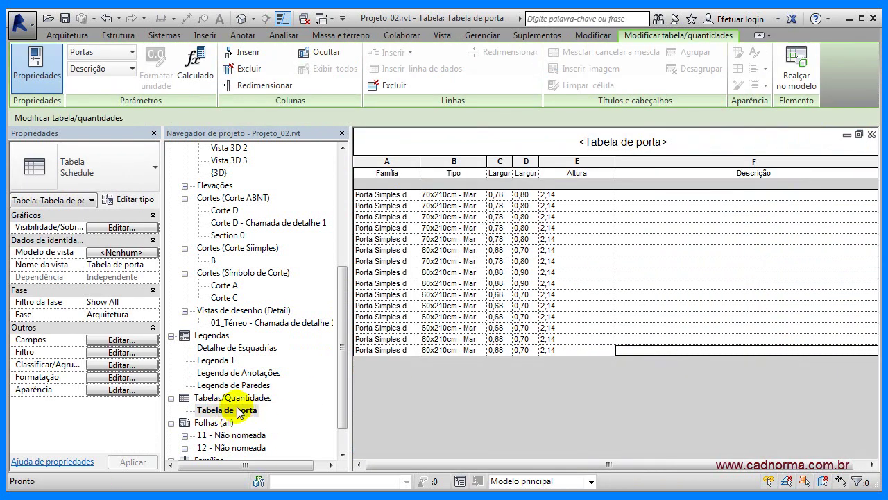
double_click(232, 435)
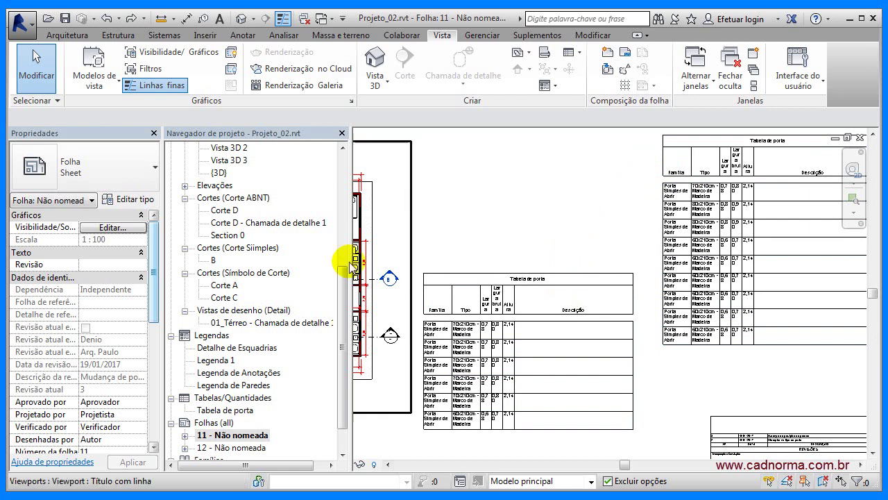
Move the upper-right schedule segment on sheet 12 to the sheet's lower-left corner, and reopen sheet 11.
double_click(232, 447)
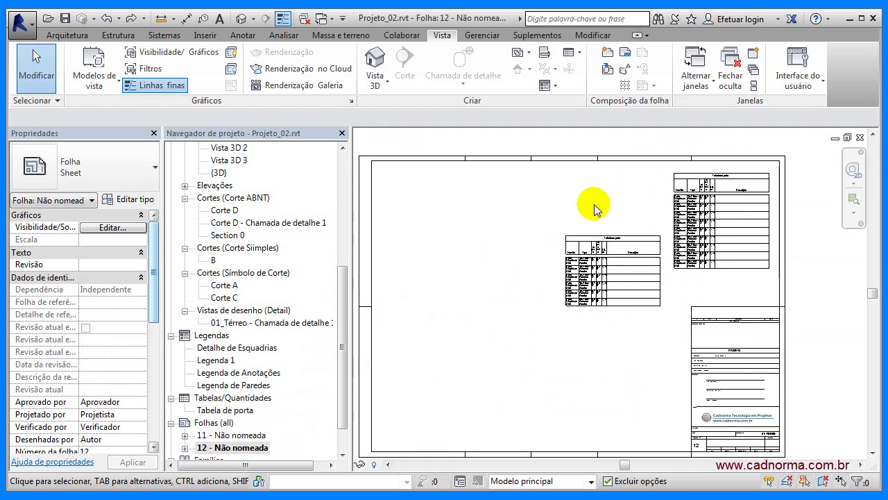
left_click(692, 178)
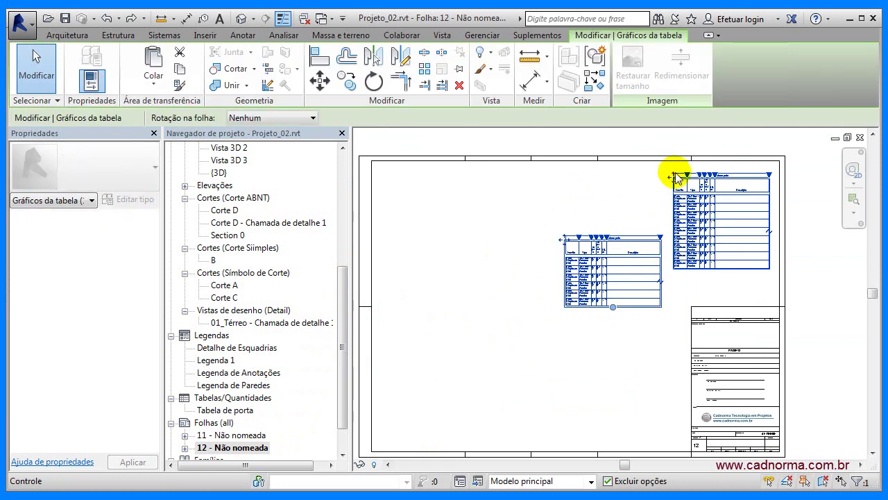
left_click_drag(673, 179, 382, 339, "ctrl")
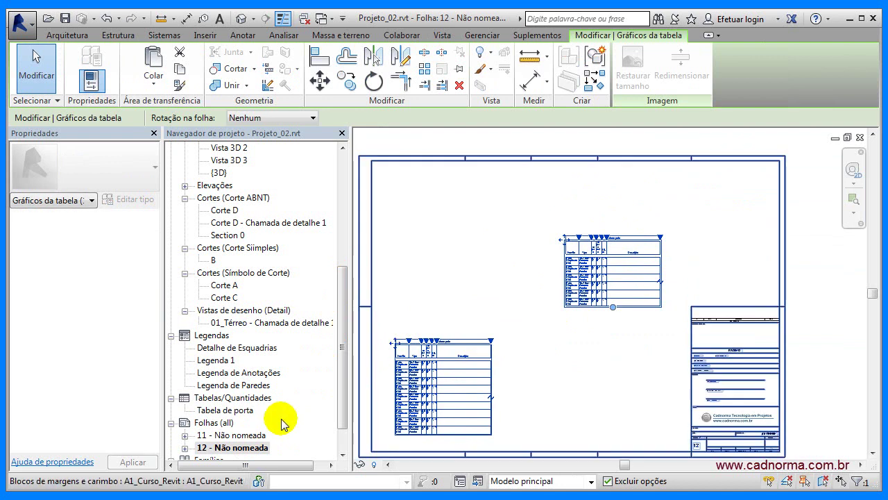
double_click(244, 435)
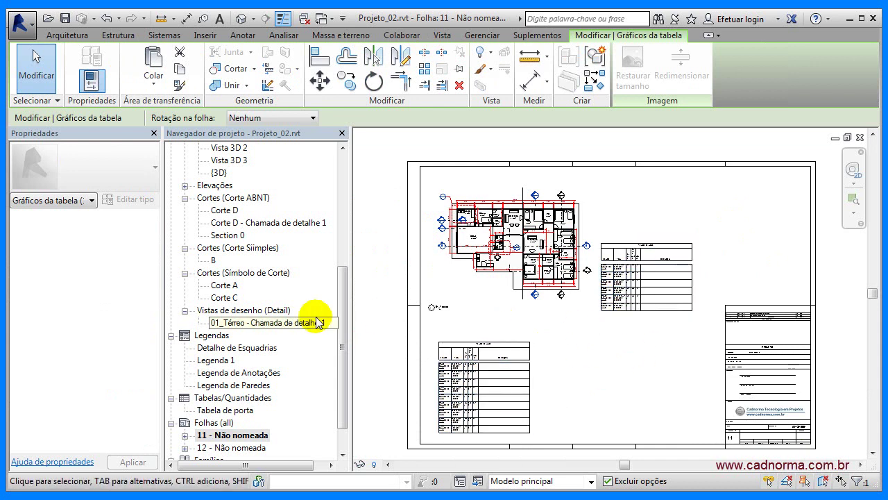
left_click(218, 410)
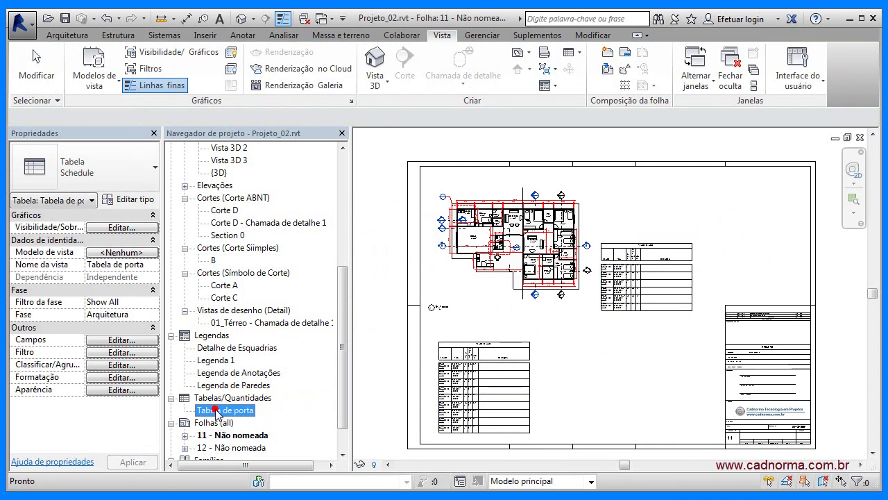
right_click(226, 414)
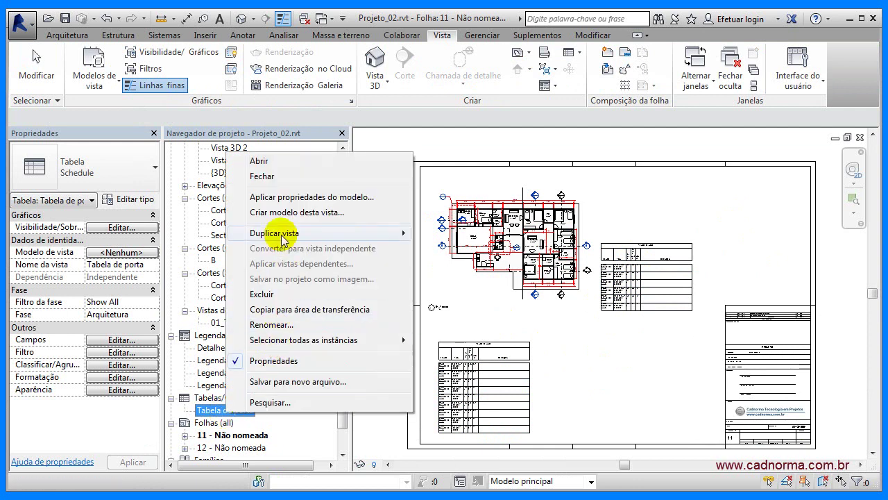
left_click(628, 368)
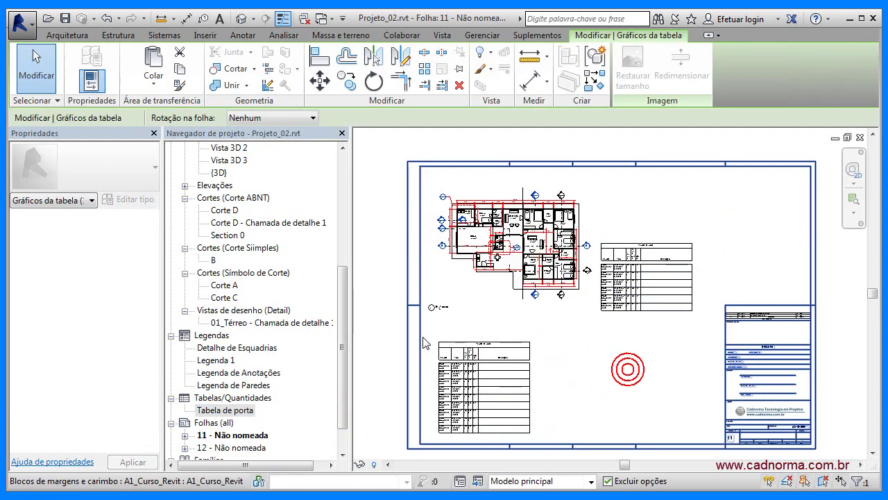
left_click(590, 381)
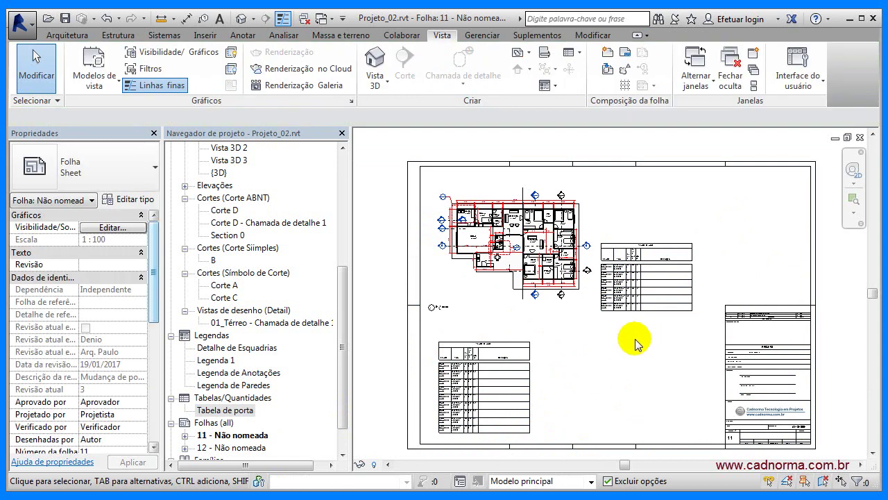
Rejoin the lower-left schedule segment on sheet 11 with the segment beside the floor plan to form one table.
scroll(639, 340, "up", 4)
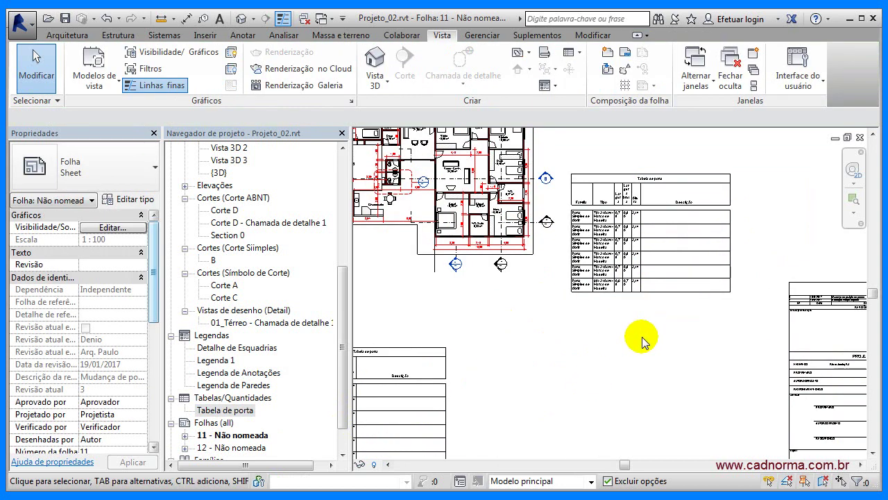
scroll(647, 345, "down", 4)
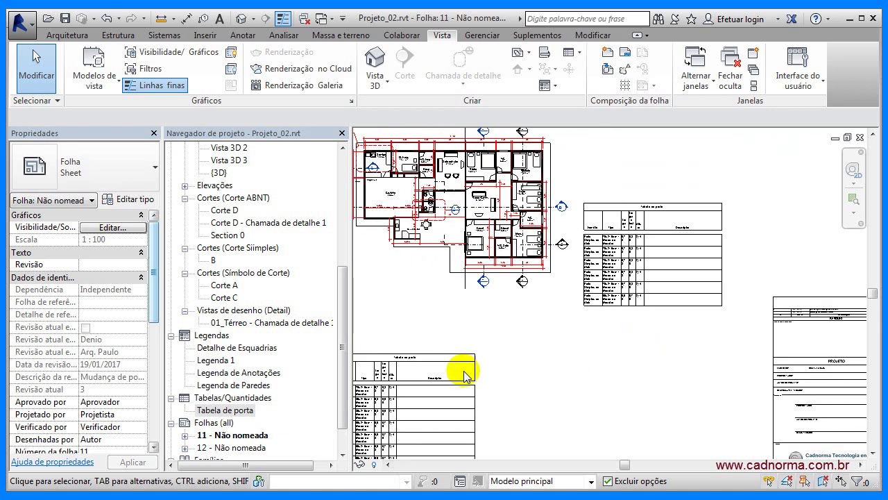
left_click(452, 361)
left_click_drag(507, 358, 587, 312)
left_click(559, 339)
scroll(559, 338, "down", 2)
left_click(489, 348)
left_click(385, 224)
Open the door schedule for editing from its placement on sheet 11, examine its columns, and return to the sheet.
scroll(616, 239, "up", 4)
scroll(615, 239, "up", 2)
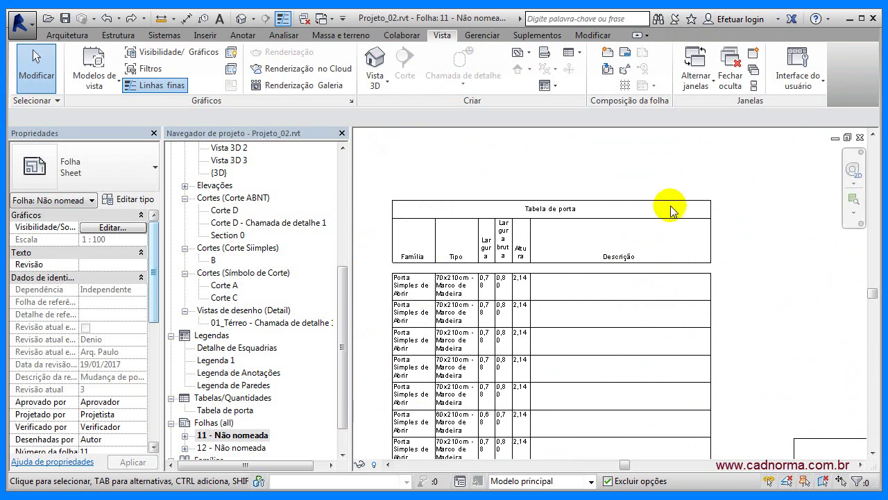
left_click(460, 218)
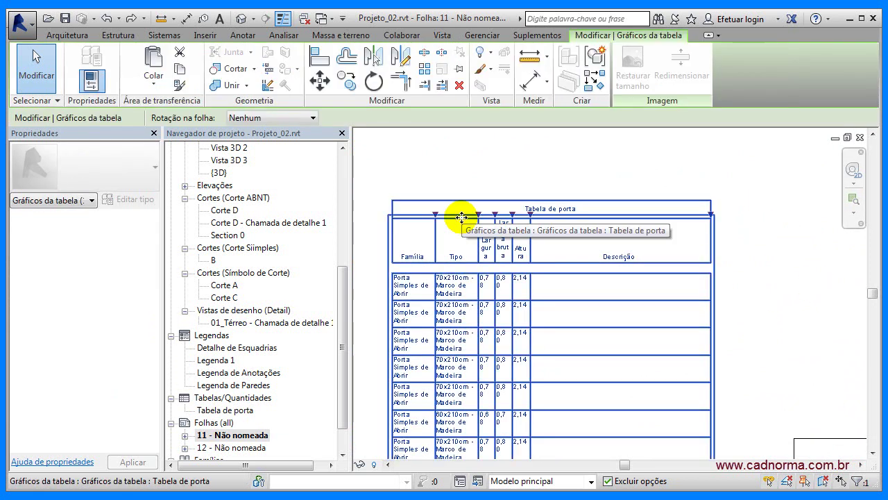
right_click(545, 218)
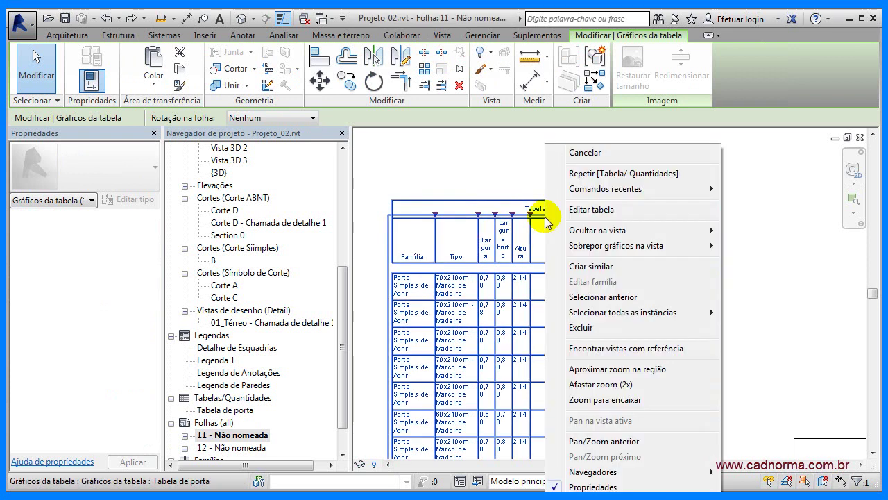
left_click(591, 211)
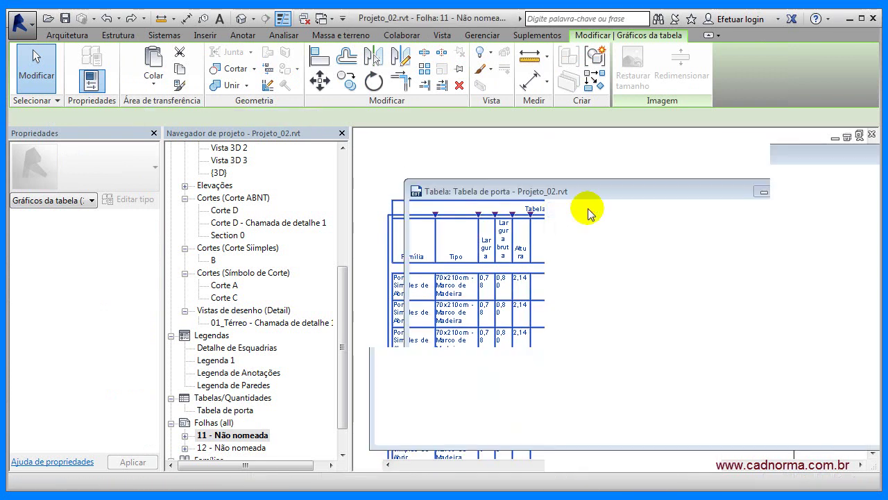
left_click(222, 411)
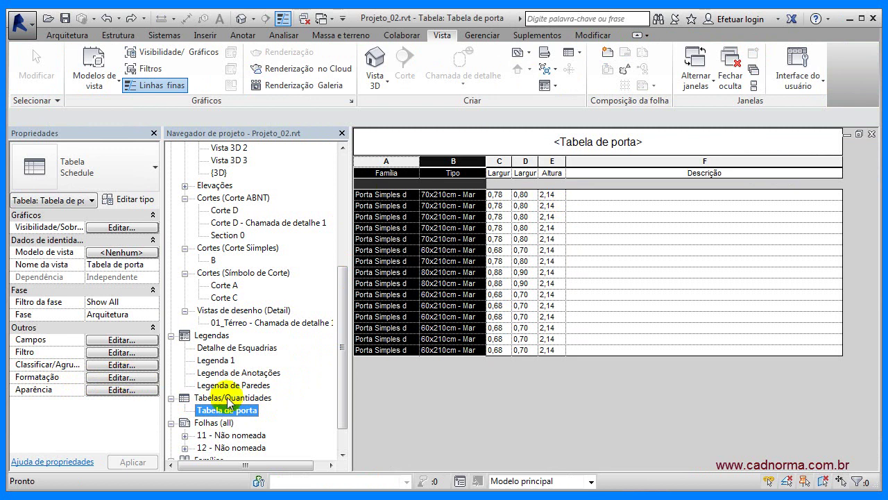
double_click(226, 435)
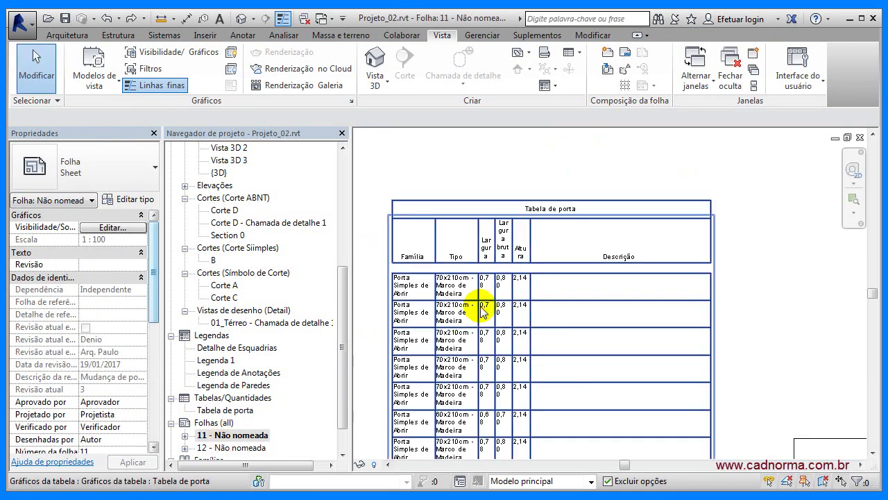
Widen the Família column of the schedule on sheet 11 until the family names fit on one line.
scroll(417, 292, "up", 4)
scroll(420, 295, "up", 2)
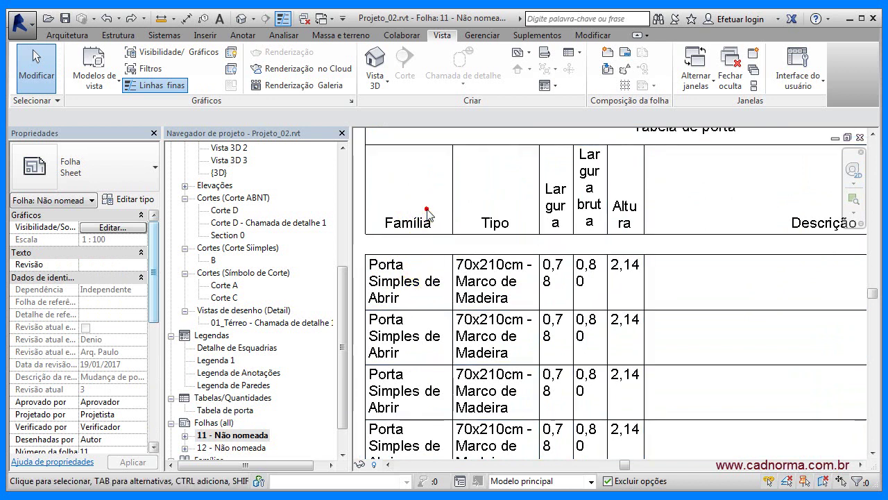
scroll(404, 223, "down", 2)
left_click(433, 168)
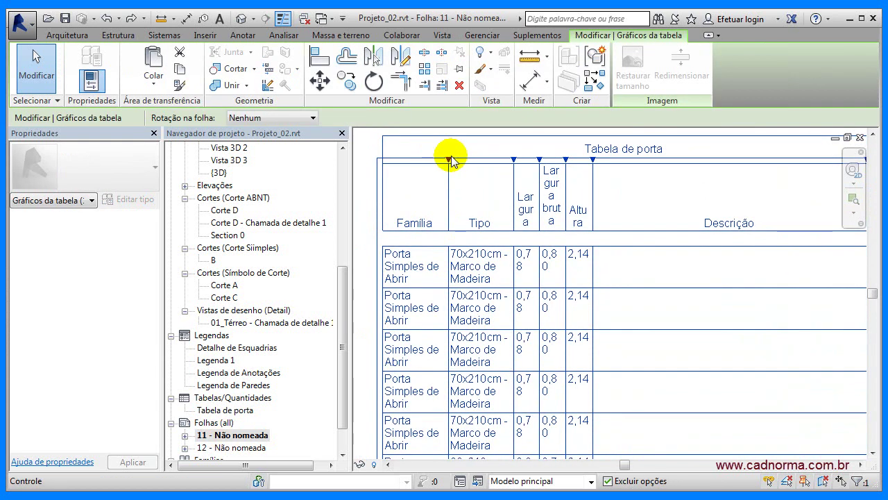
left_click_drag(450, 161, 572, 161)
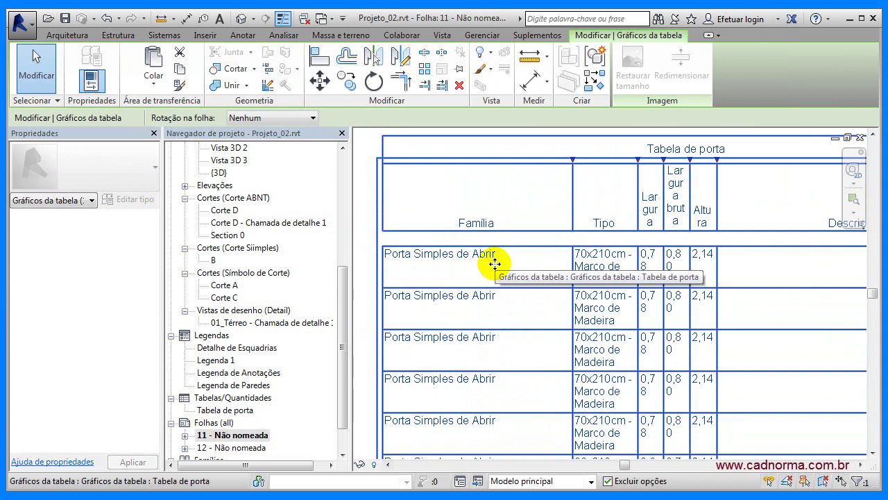
Undo the Família column widening, and set the door schedule's body text to 2.0mm Arial, checking it on sheet 11.
key("ctrl+z")
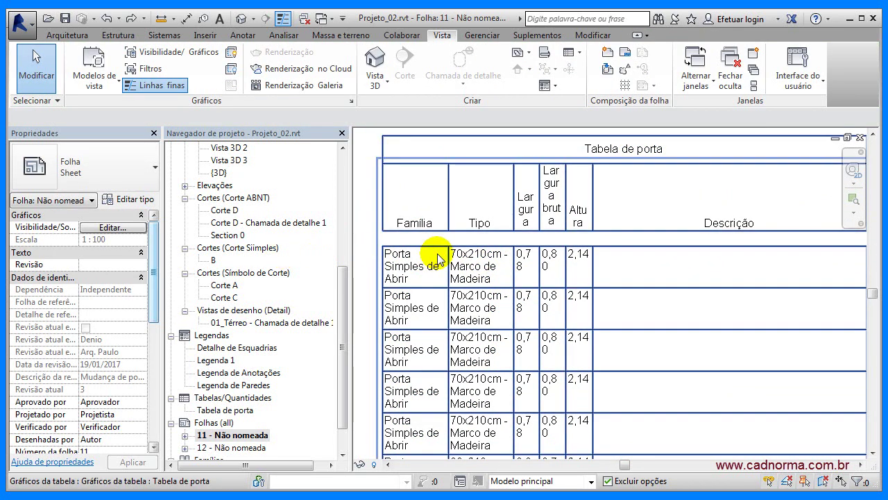
double_click(221, 411)
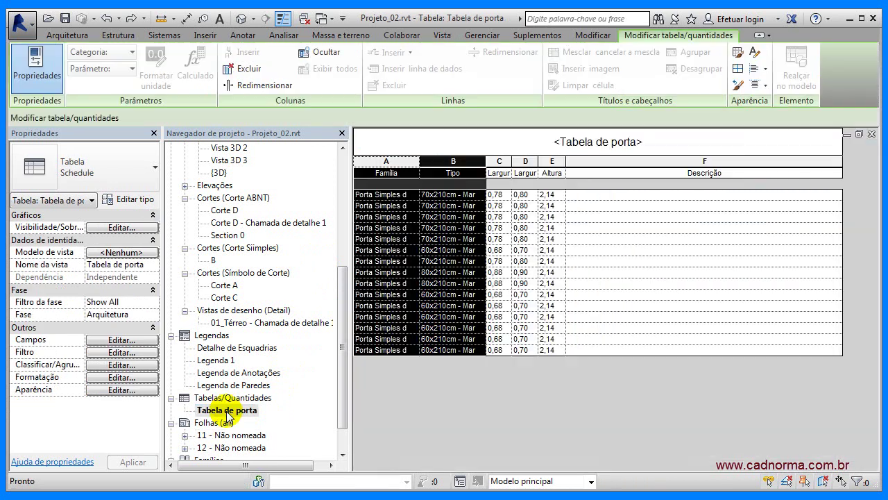
left_click(118, 390)
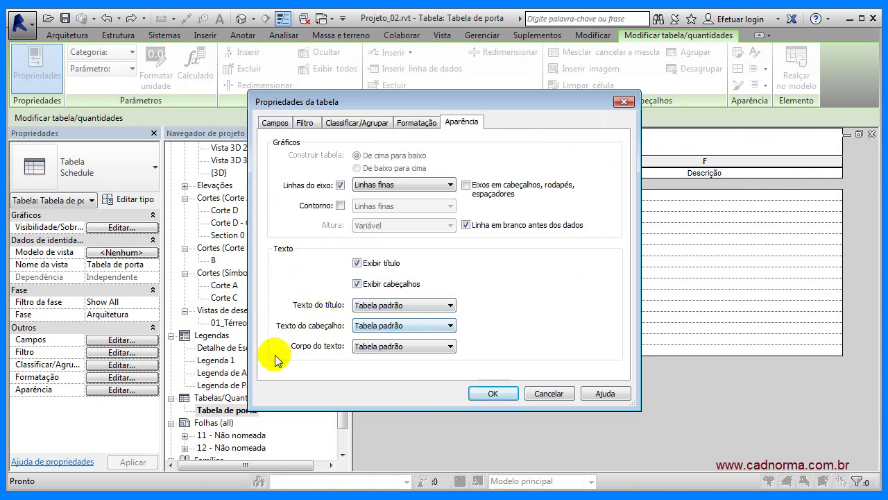
left_click(451, 347)
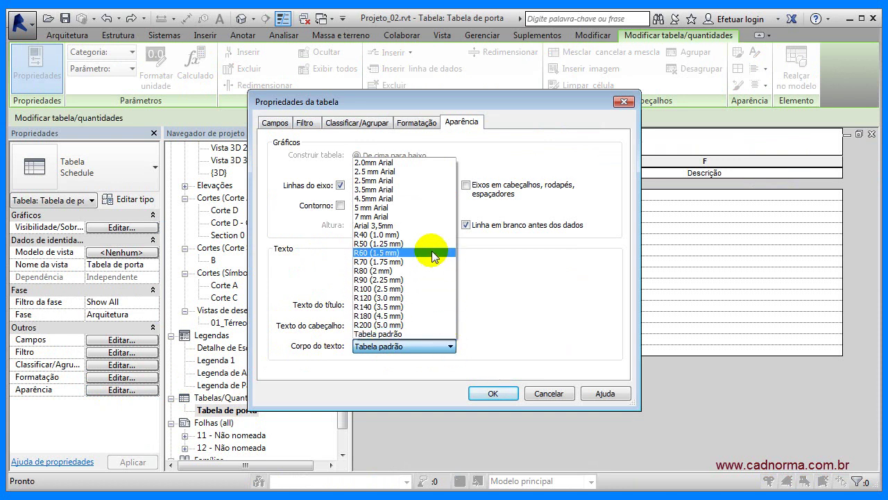
left_click(412, 164)
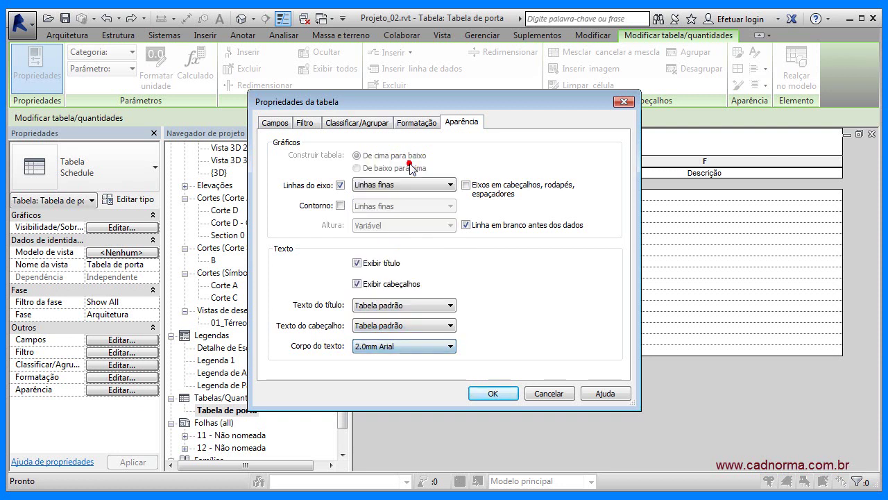
left_click(496, 392)
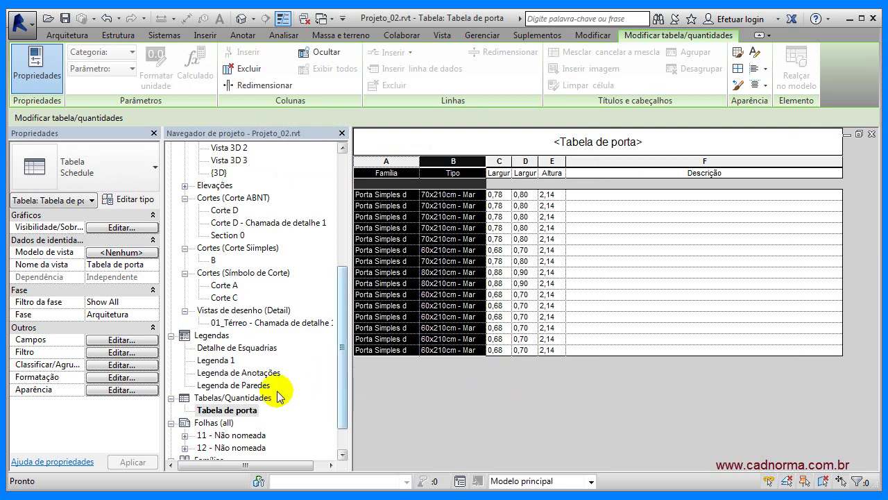
double_click(231, 438)
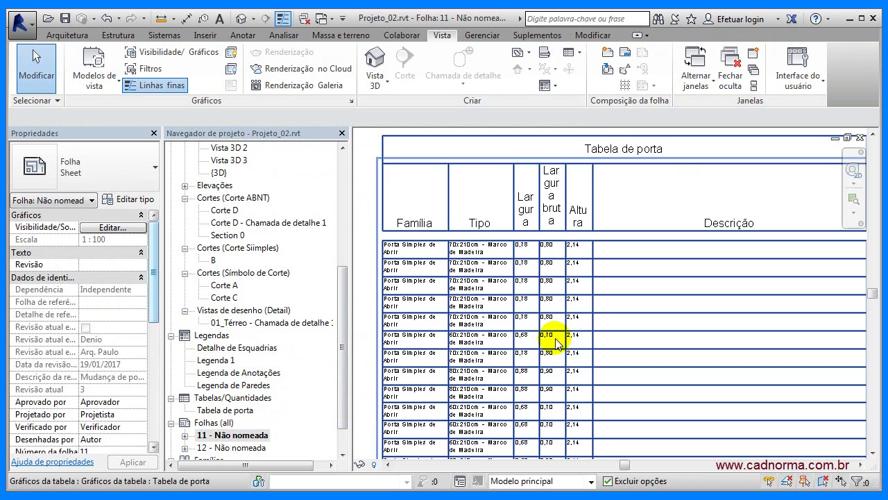
scroll(415, 271, "up", 2)
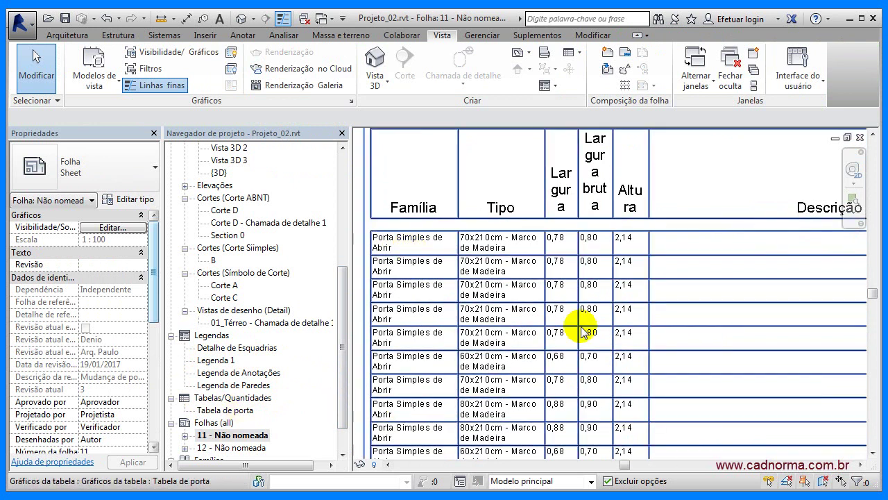
Set the door schedule's title text to 3.5mm Arial and its header text to 2.5mm Arial.
double_click(225, 410)
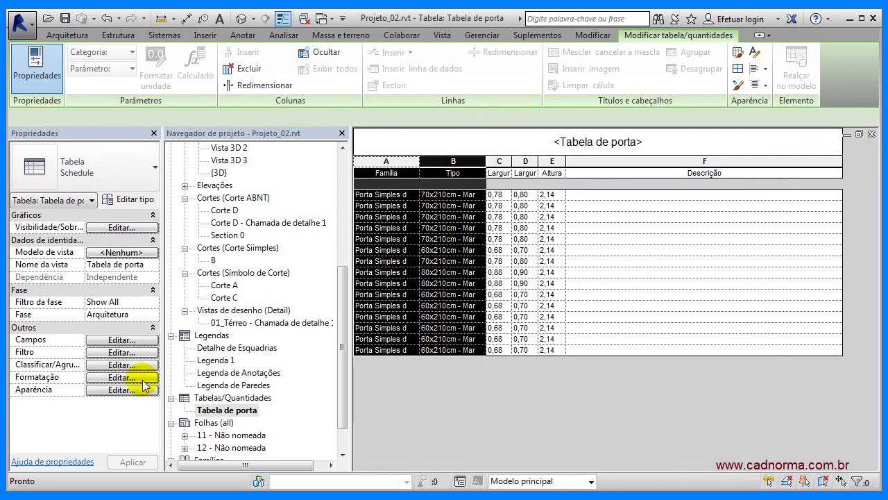
left_click(122, 390)
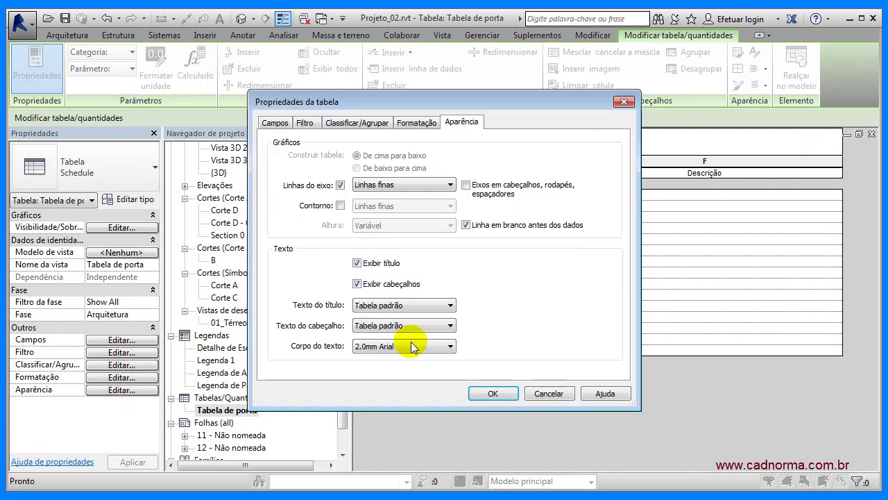
left_click(450, 306)
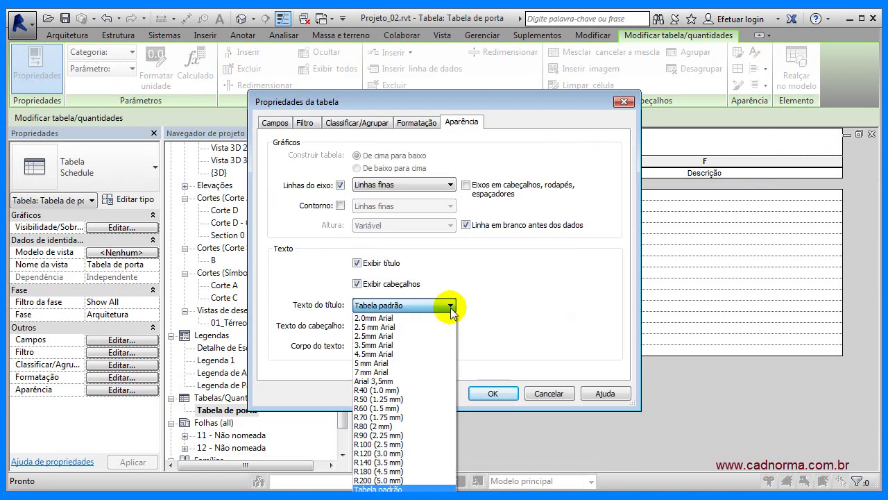
left_click(396, 344)
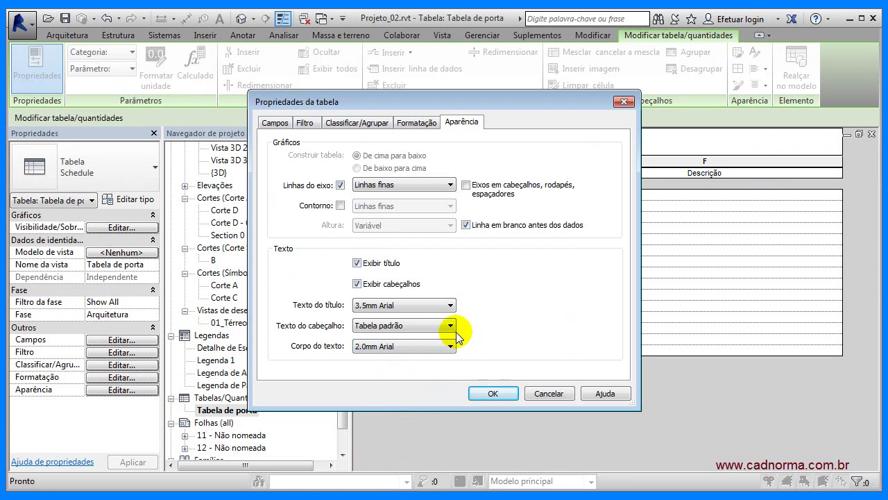
left_click(450, 326)
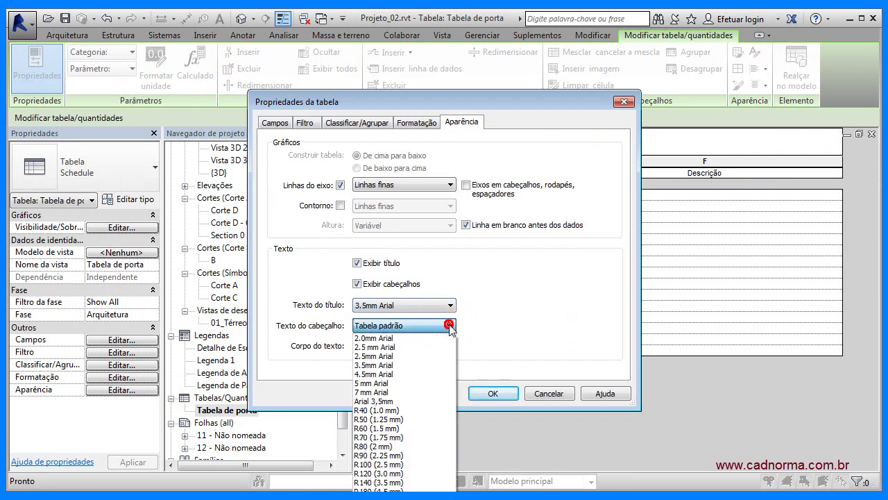
left_click(407, 356)
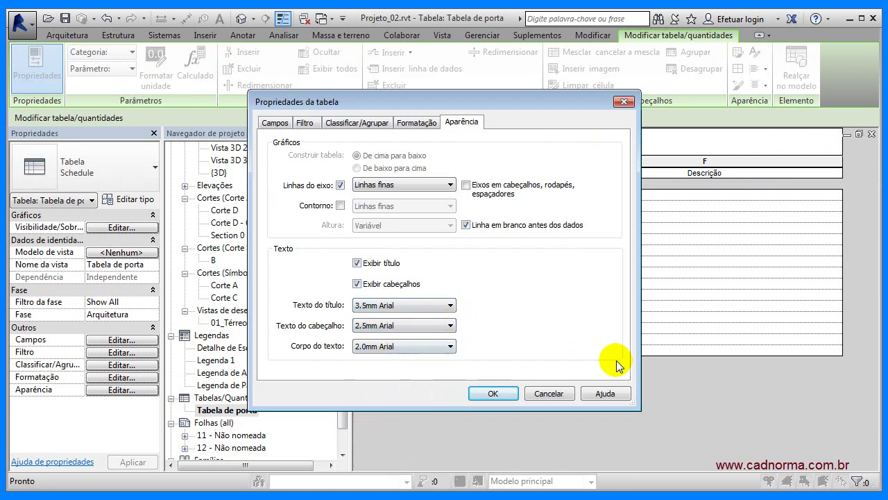
left_click(490, 394)
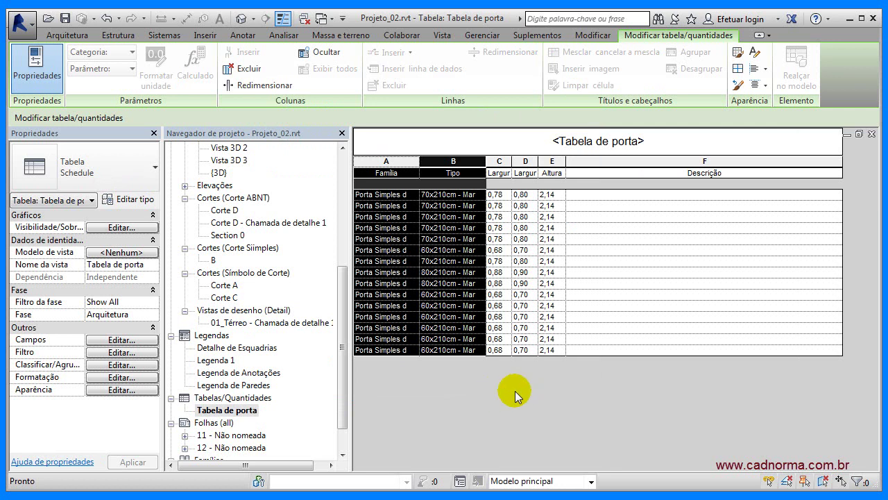
Widen the Família and Tipo columns of the schedule on sheet 11 until their entries fit on one line.
double_click(230, 435)
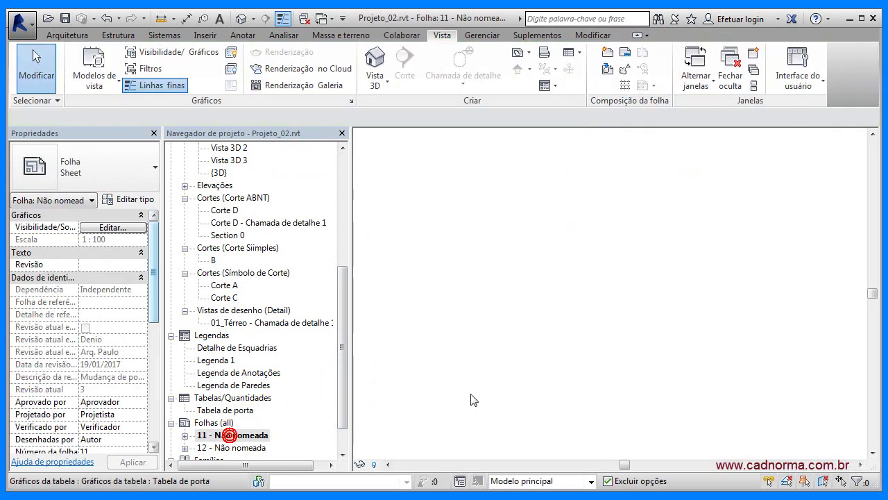
scroll(615, 251, "down", 2)
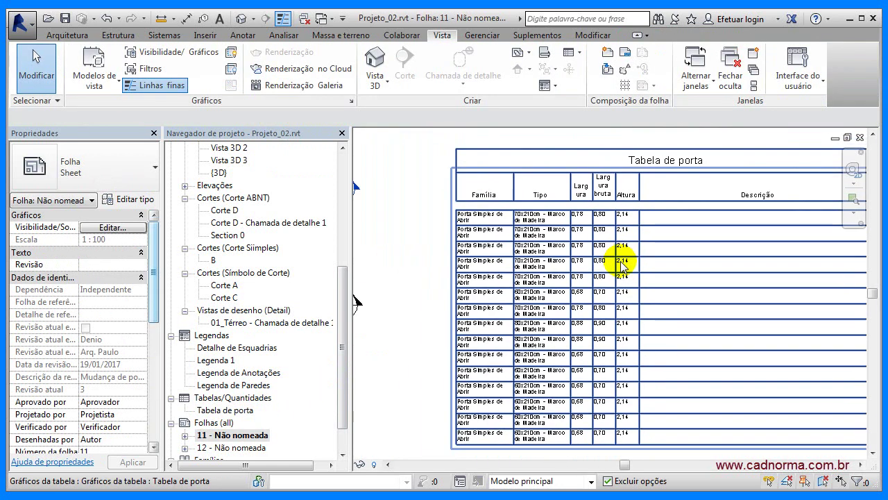
scroll(625, 229, "down", 3)
scroll(512, 208, "up", 2)
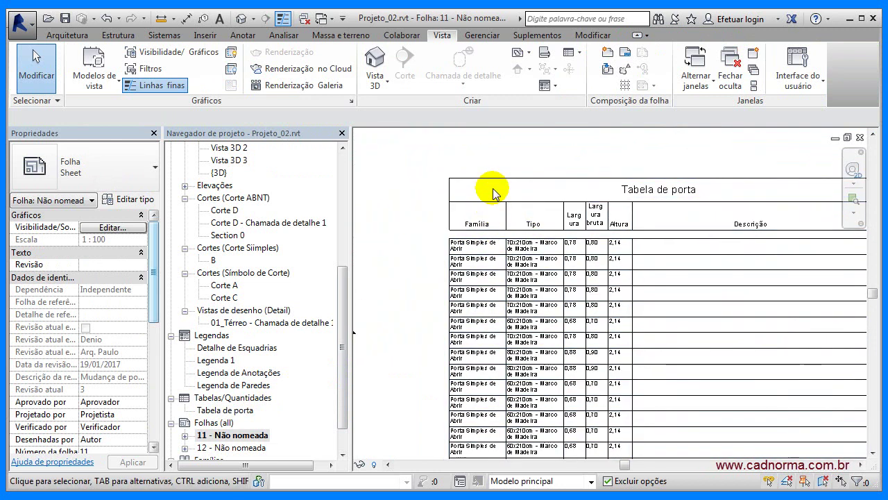
left_click(533, 218)
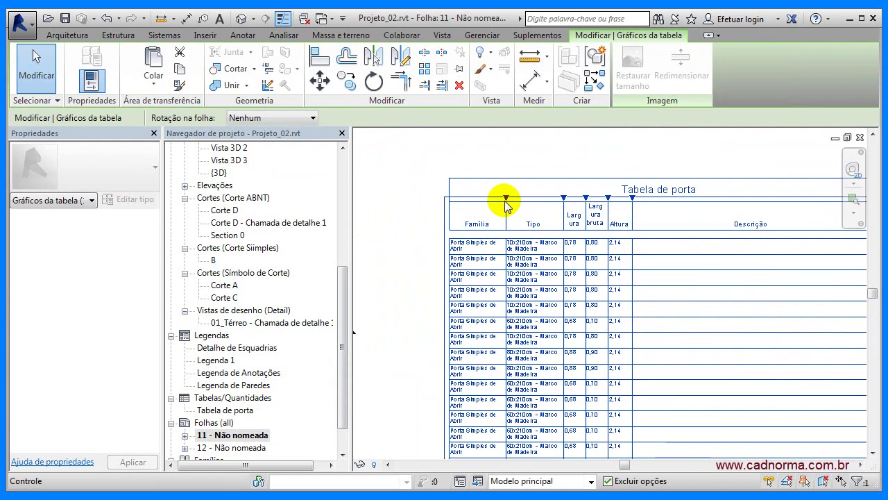
left_click_drag(506, 198, 533, 200)
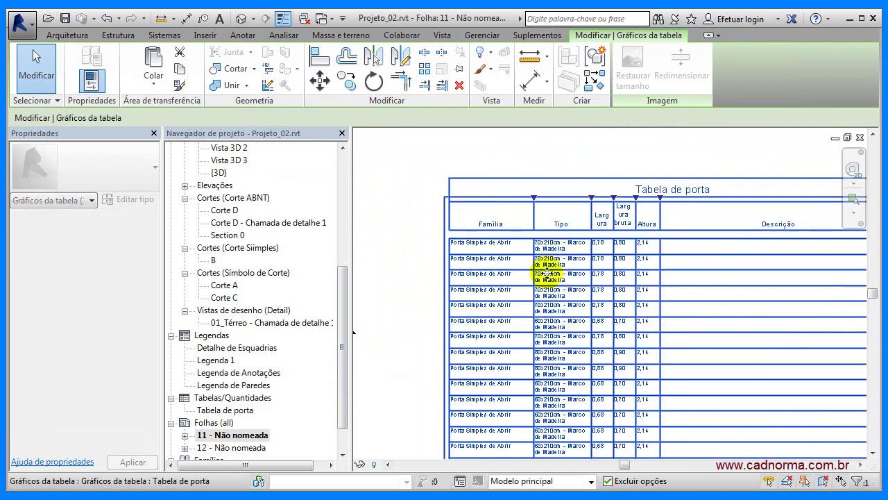
left_click_drag(592, 199, 623, 199)
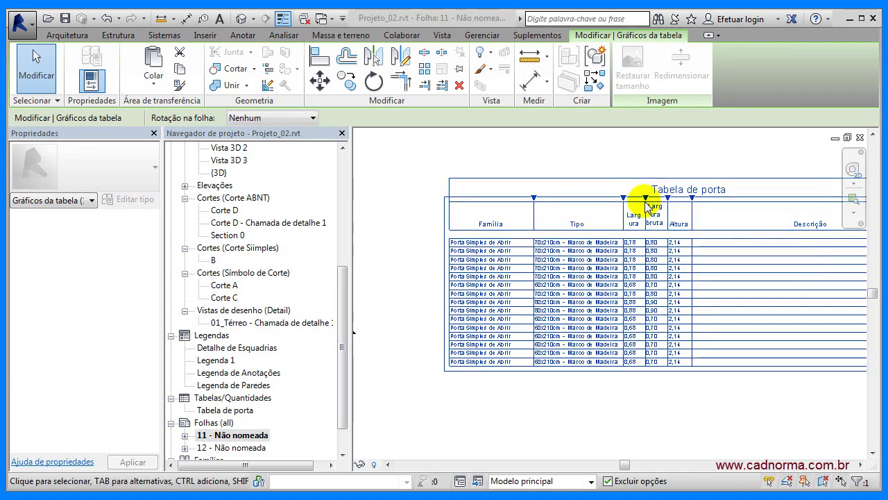
Widen the Largura and Largura bruta columns on sheet 11 until their headings fit on one line, and deselect the schedule.
left_click_drag(646, 202, 673, 203)
left_click_drag(673, 202, 673, 202)
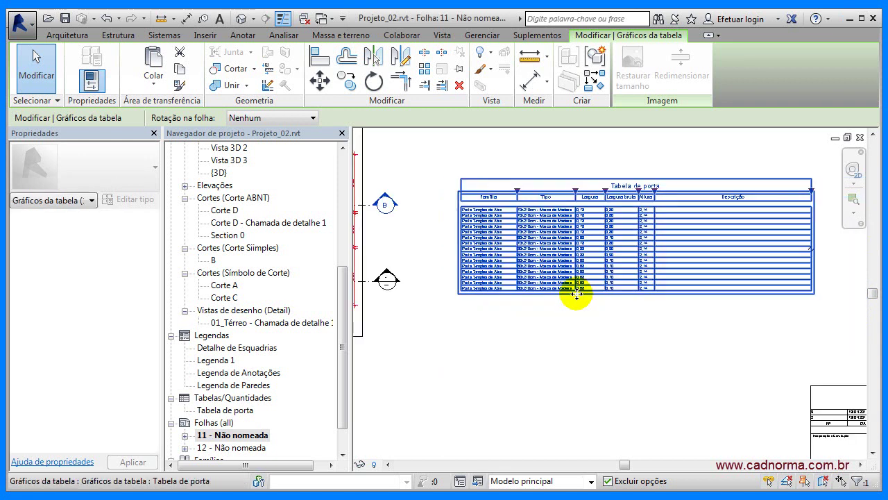
scroll(577, 294, "up", 1)
left_click(548, 334)
middle_click_drag(579, 348, 535, 353)
scroll(529, 352, "up", 1)
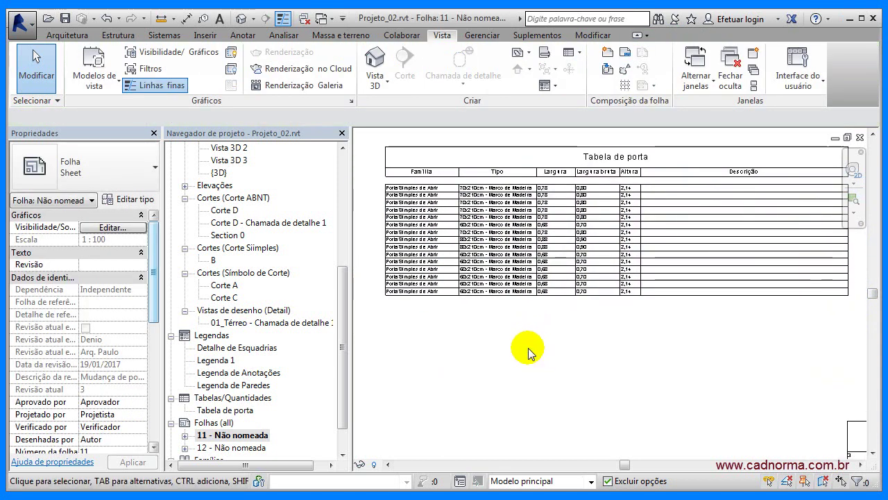
left_click(680, 327)
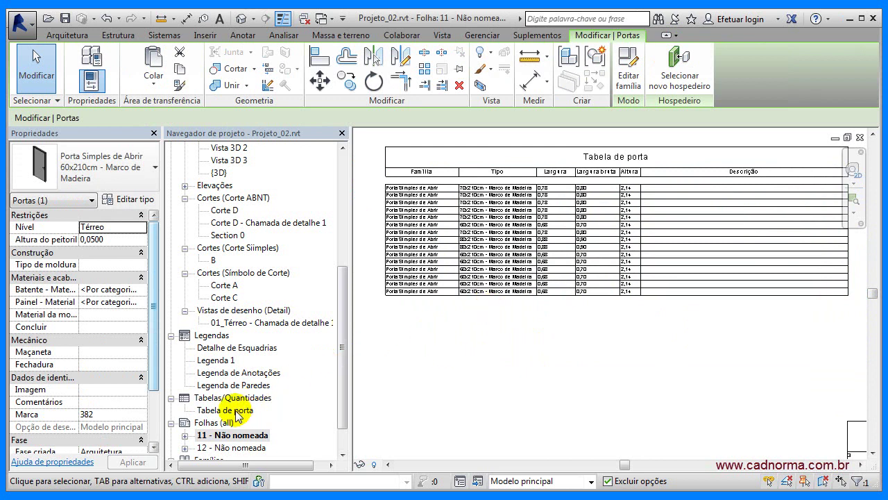
left_click(408, 352)
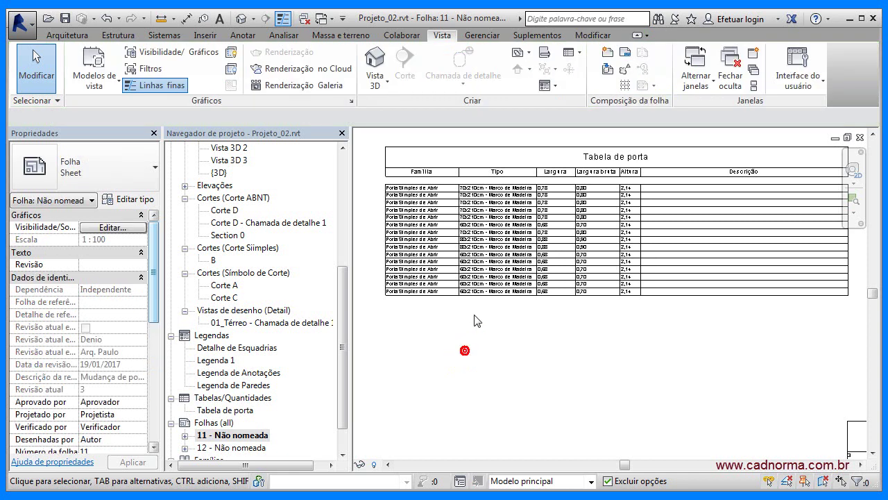
left_click(467, 185)
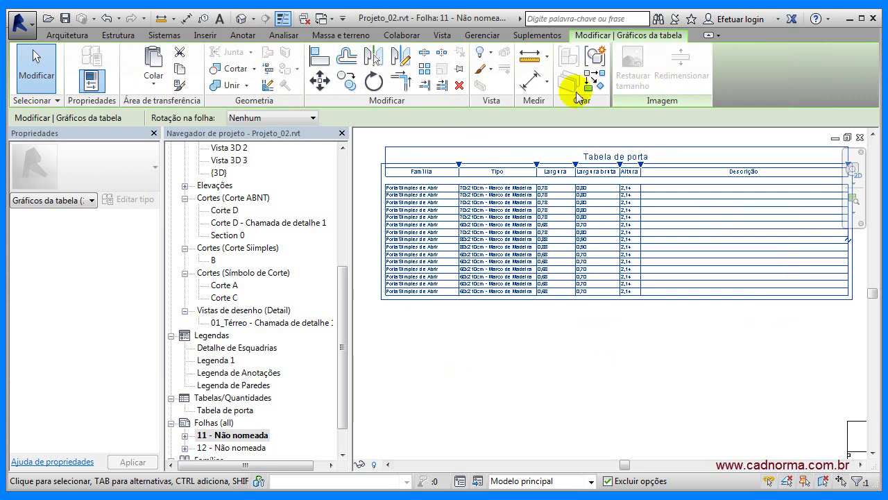
left_click(407, 384)
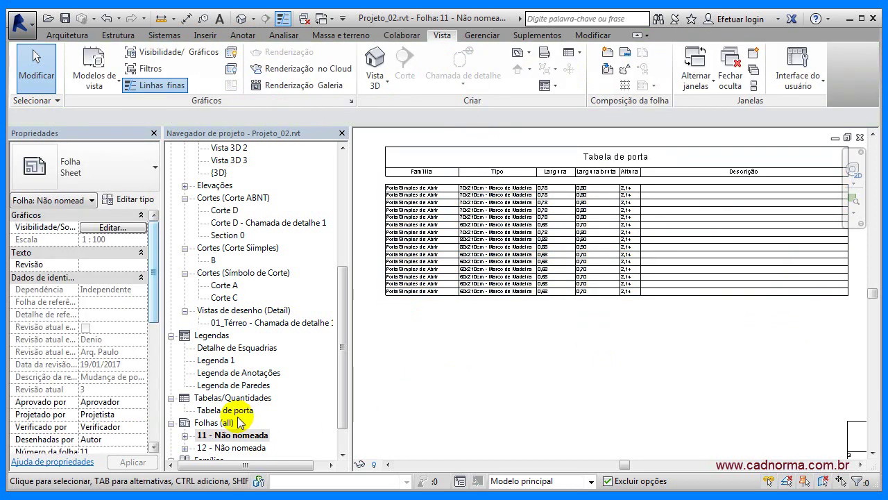
Open the door schedule (Tabela de porta) and open its title for editing.
double_click(229, 412)
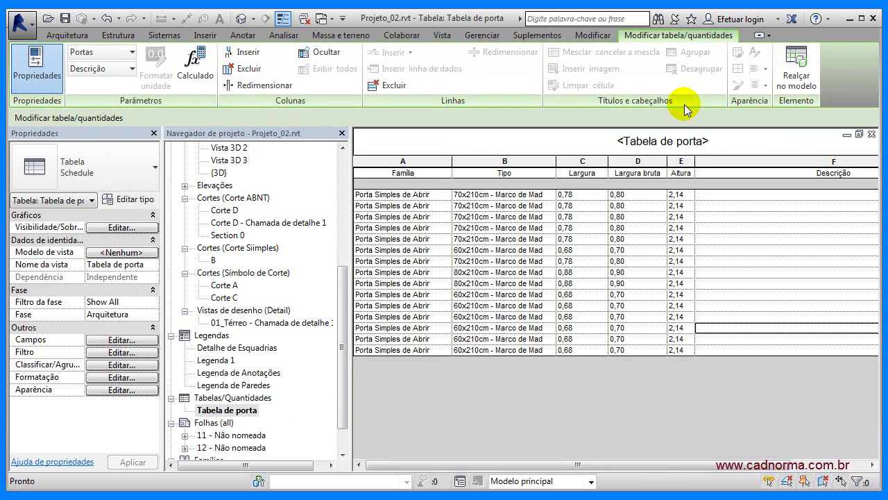
left_click(686, 142)
left_click(687, 139)
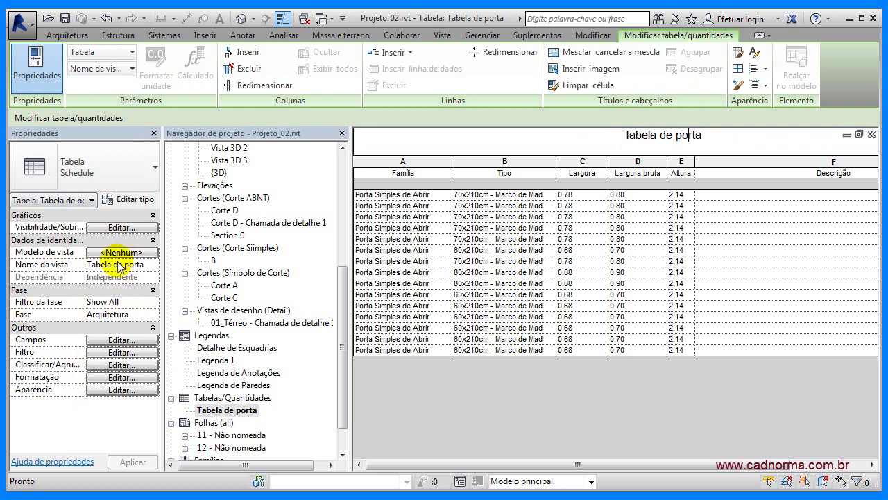
Try adding the Espessura field to the schedule and placing it above Descrição, and discard the field changes.
left_click(122, 340)
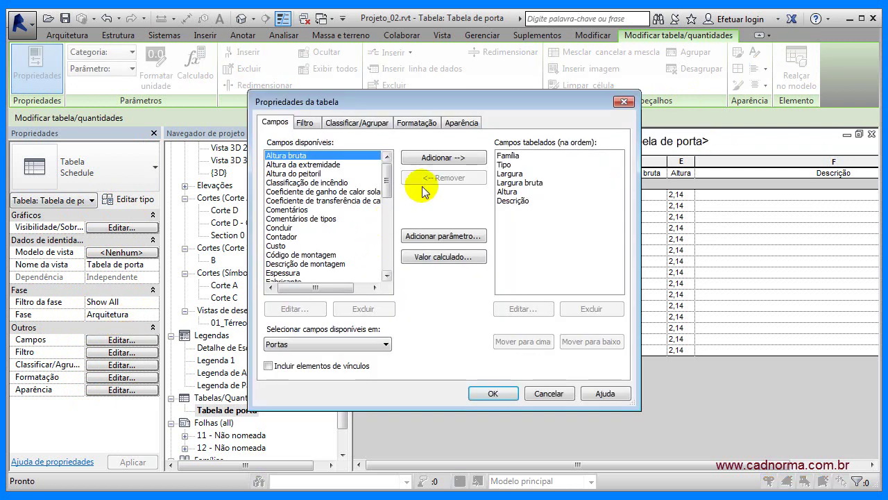
left_click(356, 181)
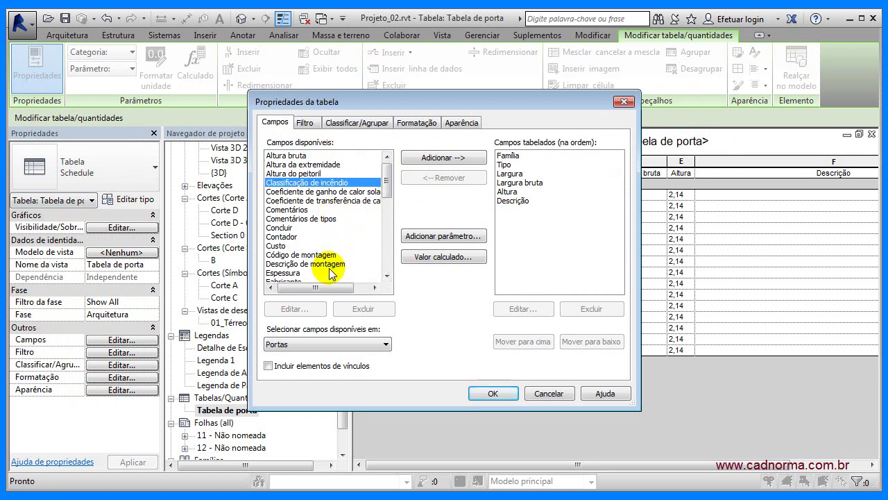
left_click(303, 274)
left_click(423, 157)
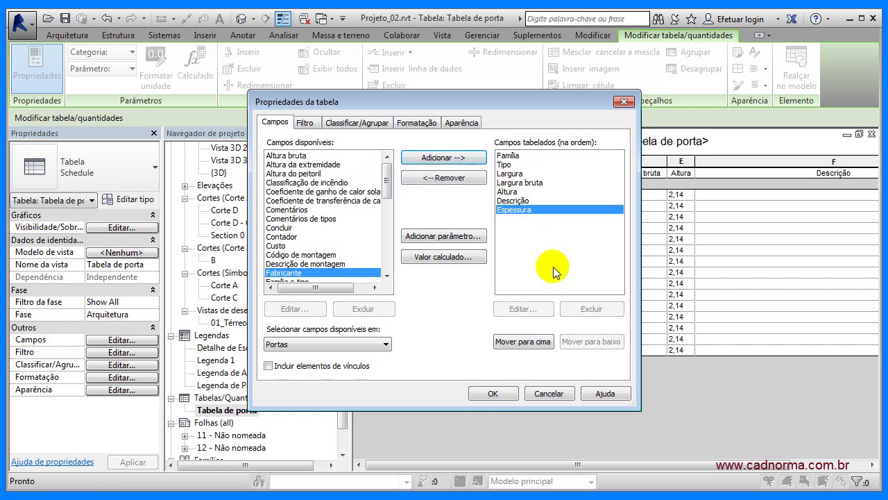
left_click(526, 341)
left_click(520, 342)
left_click(576, 341)
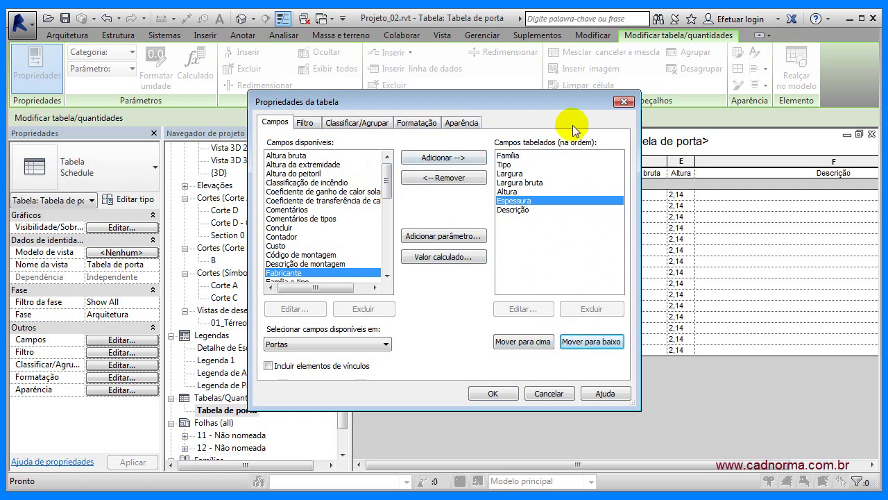
left_click(550, 393)
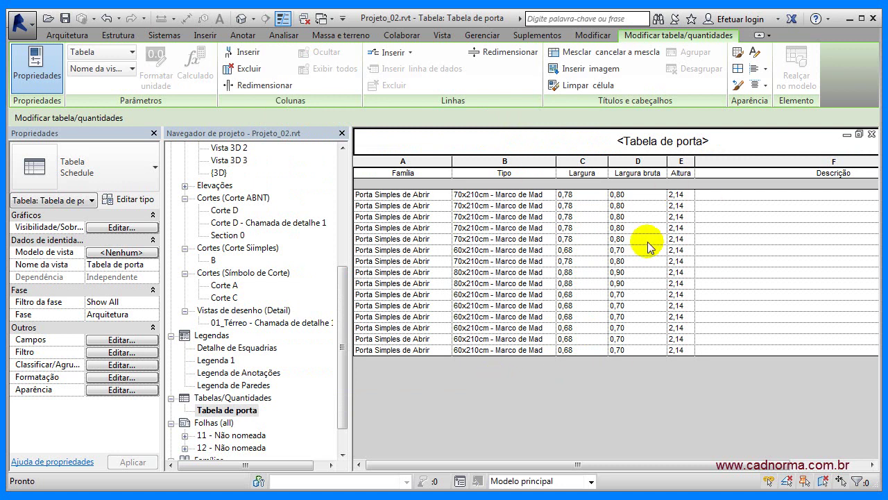
left_click(637, 175)
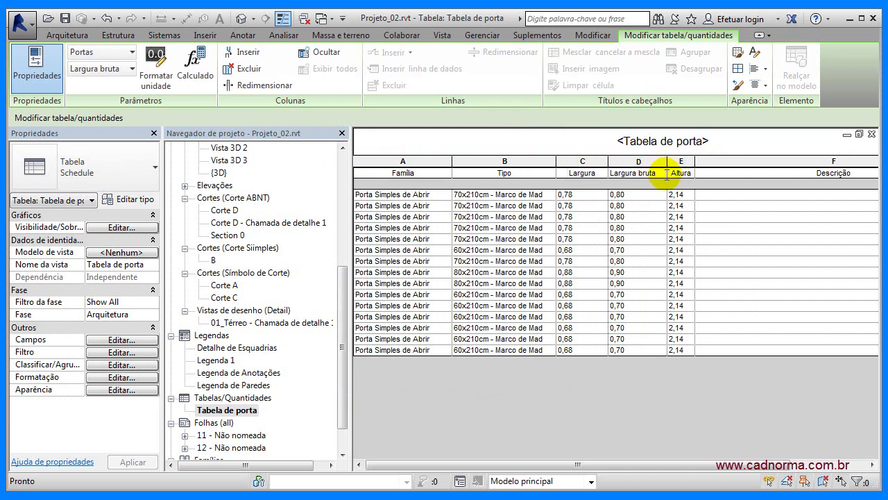
left_click_drag(644, 172, 640, 173)
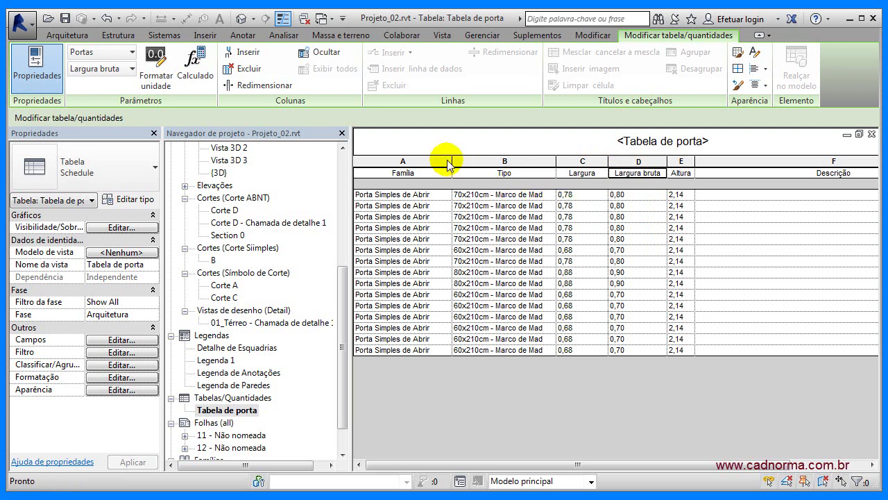
Shade the Família and Tipo columns of the door schedule with light grey, RGB 192-192-192.
left_click(419, 161)
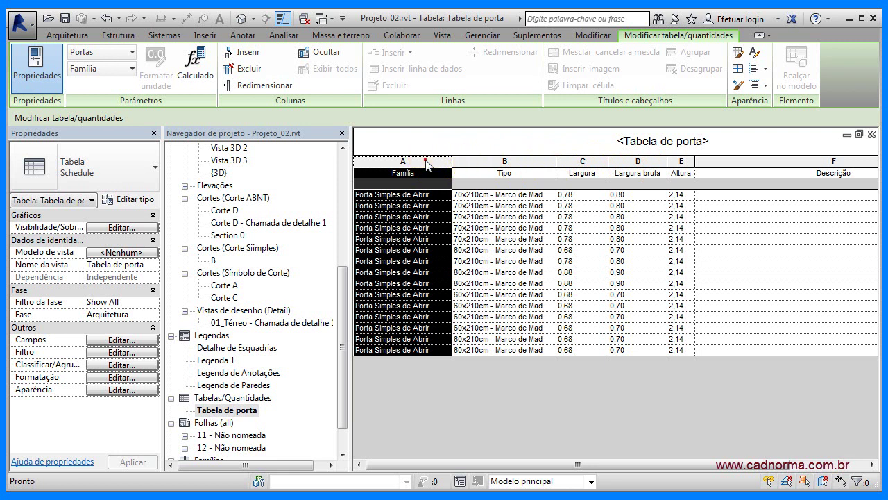
left_click_drag(427, 165, 500, 165)
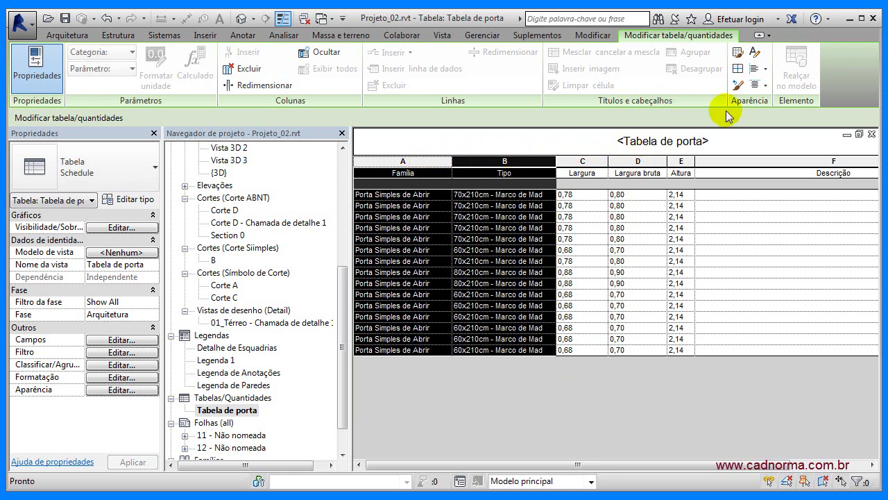
left_click(737, 54)
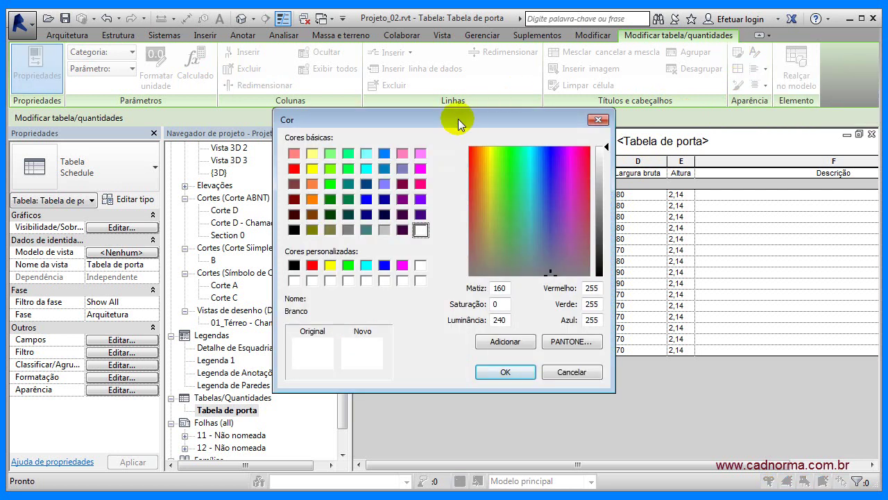
left_click(384, 231)
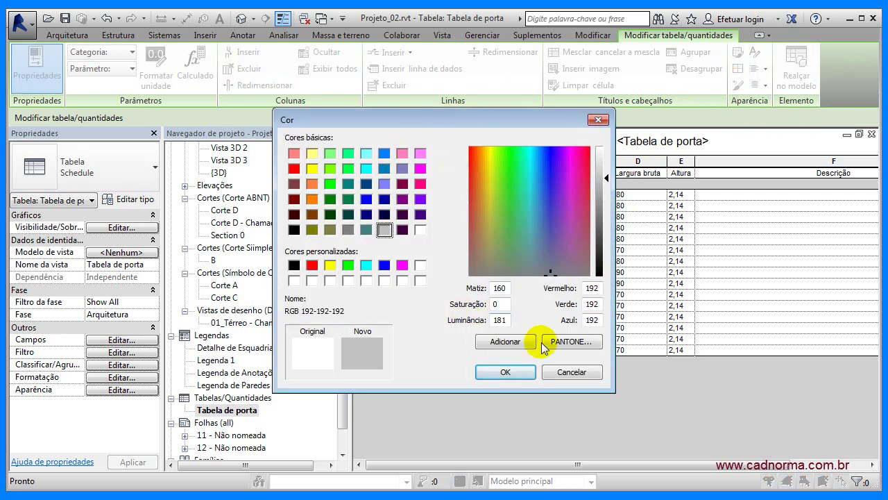
left_click(505, 373)
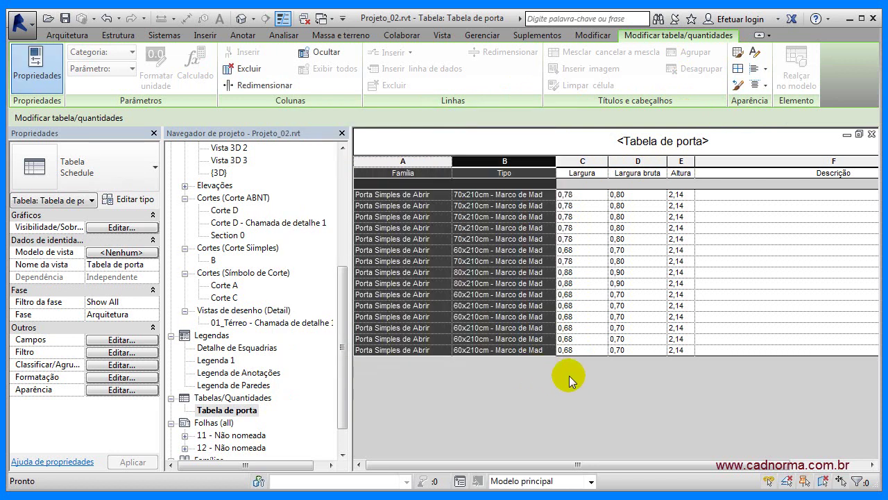
left_click(709, 284)
left_click_drag(540, 464, 426, 464)
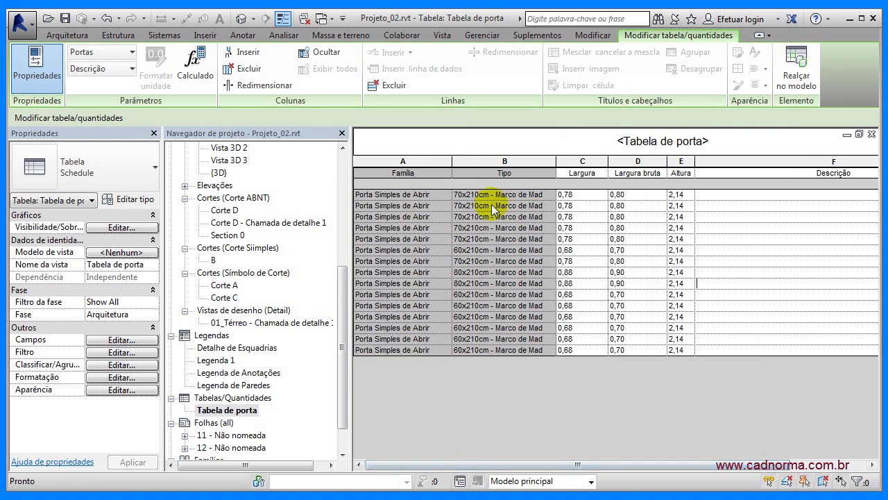
Open sheet 11 and examine the column shading in the placed door schedule.
double_click(233, 435)
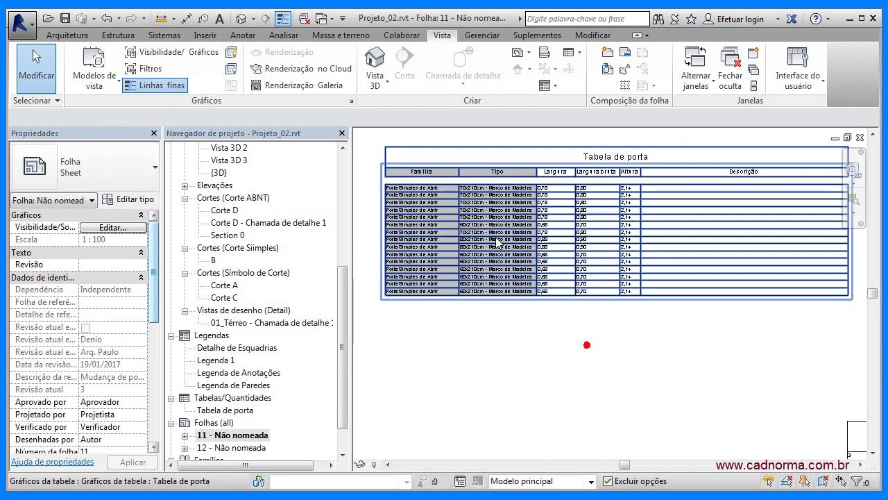
scroll(513, 328, "up", 5)
scroll(564, 206, "down", 5)
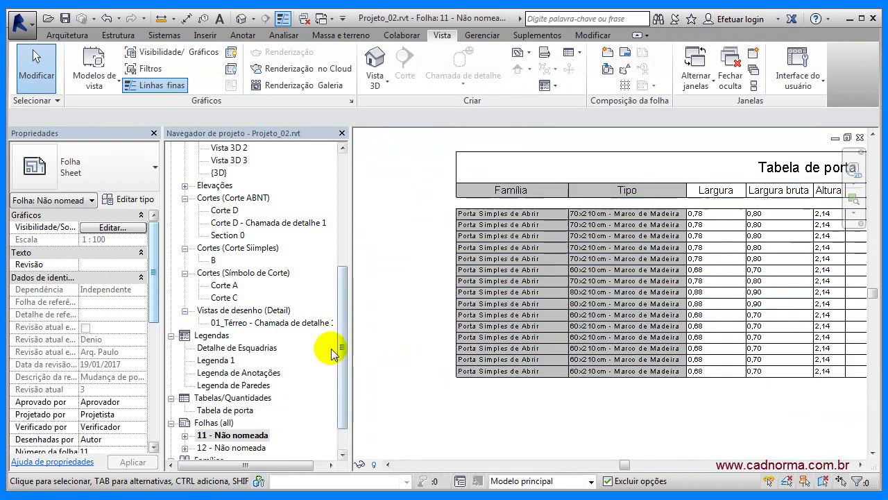
Reopen the door schedule (Tabela de porta) and insert a new row below its title.
left_click(232, 410)
double_click(232, 410)
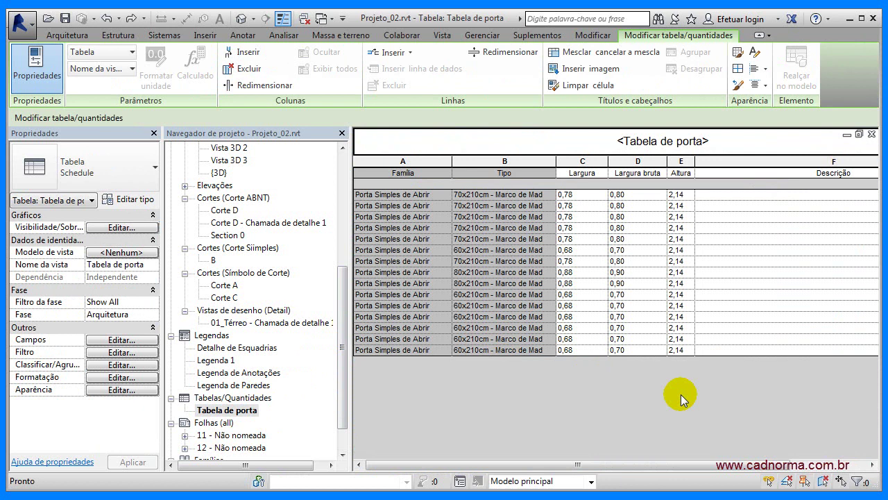
left_click(605, 139)
left_click_drag(590, 141, 714, 140)
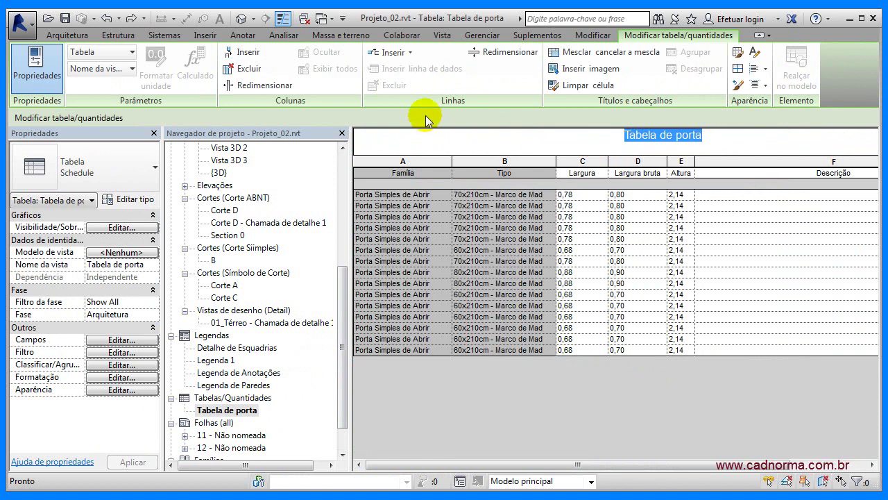
left_click(408, 53)
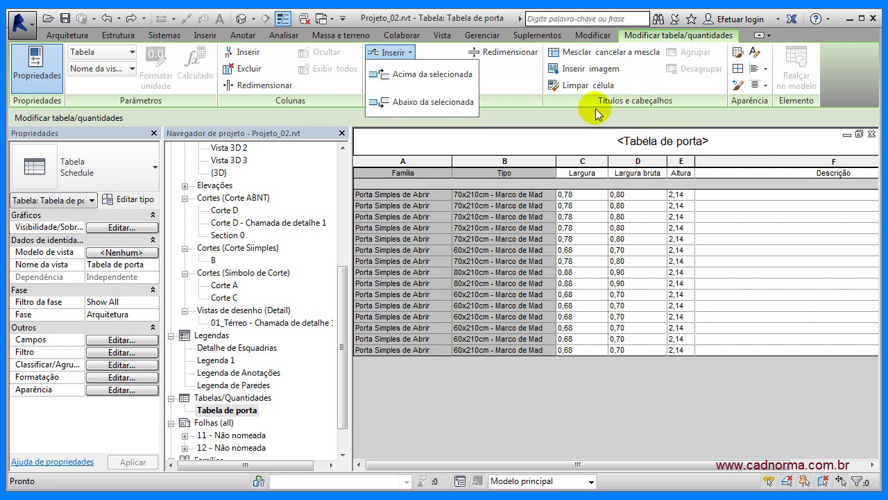
left_click(591, 141)
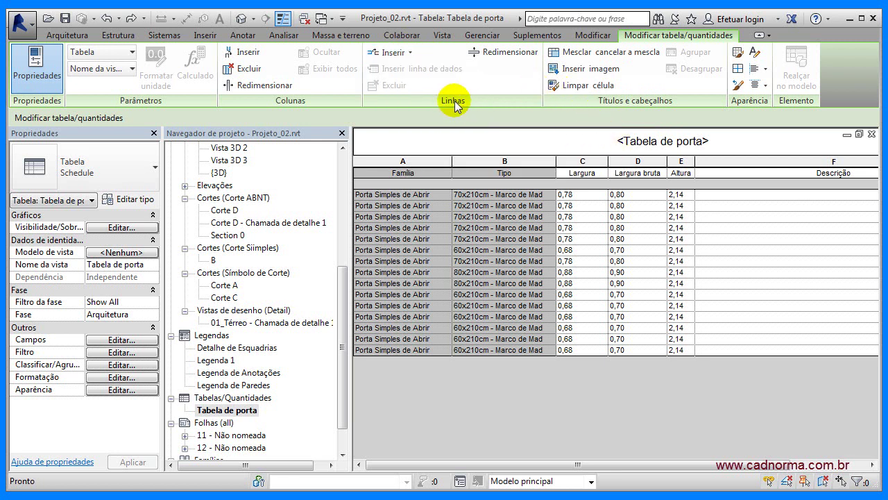
left_click(713, 148)
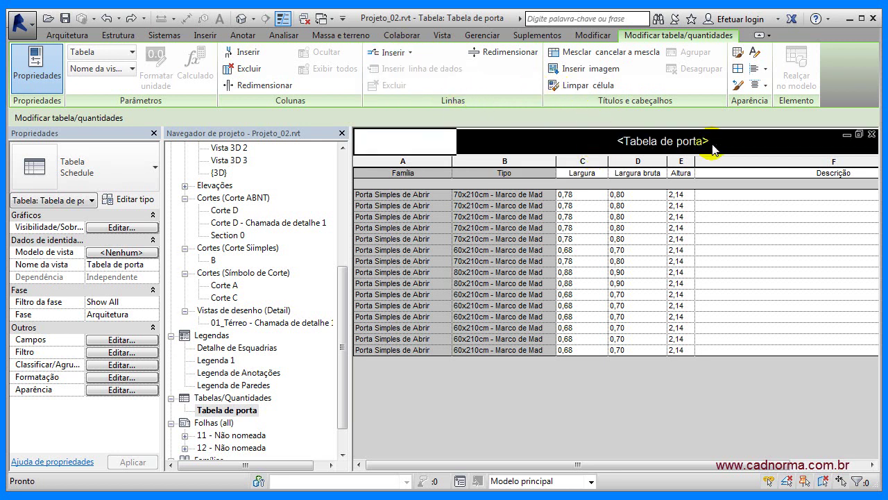
left_click(555, 145)
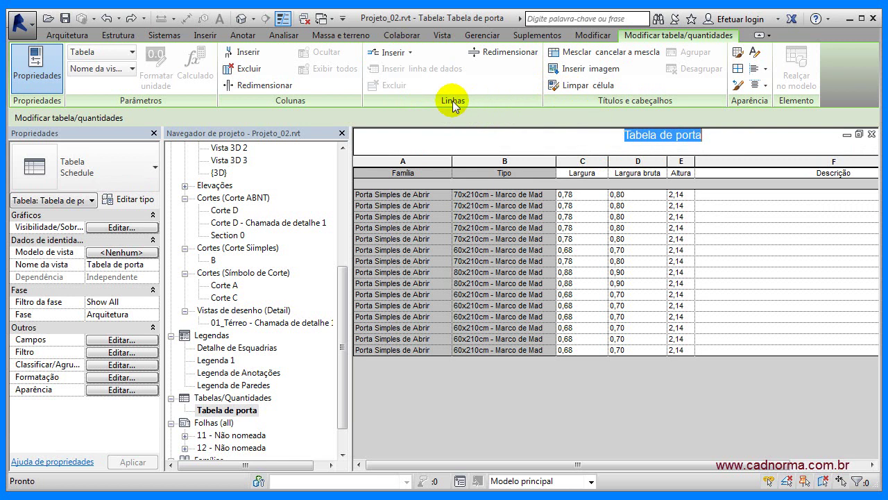
left_click(412, 53)
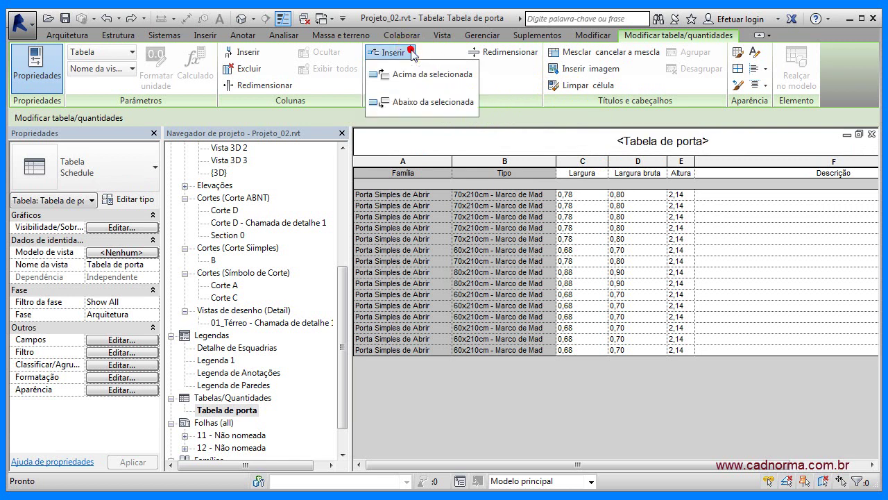
left_click(414, 103)
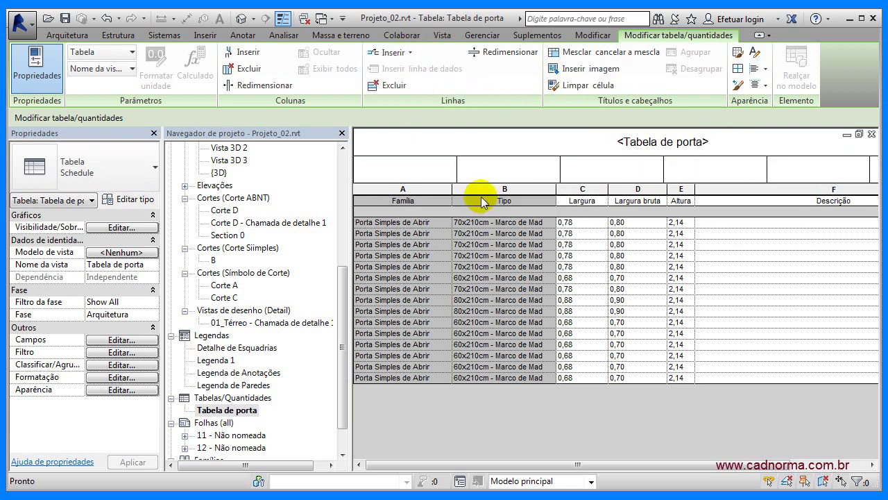
Merge the first two cells of the new header row, narrowing the result, and merge the two cells beside it.
left_click(511, 169)
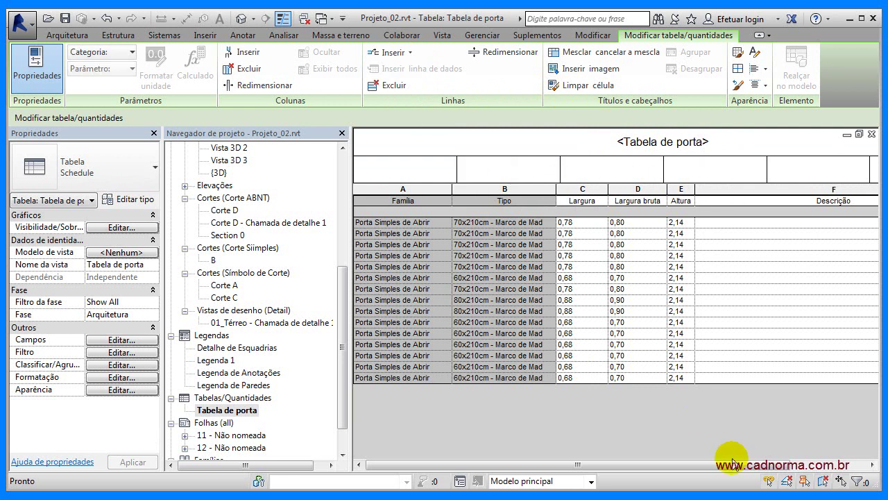
left_click_drag(752, 465, 706, 469)
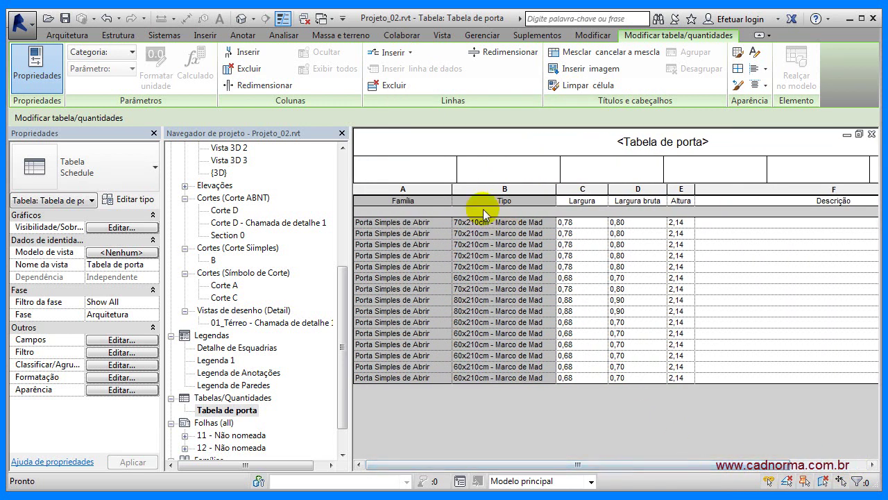
left_click_drag(424, 167, 491, 172)
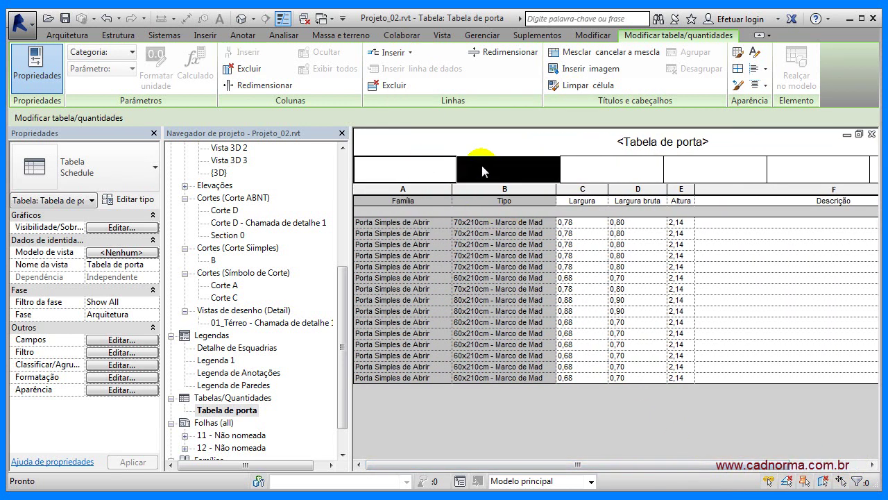
left_click_drag(412, 167, 490, 166)
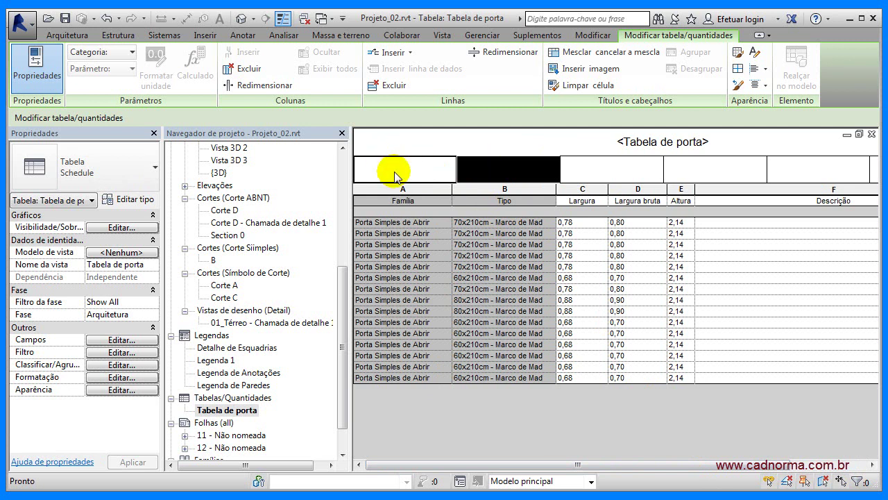
left_click(580, 59)
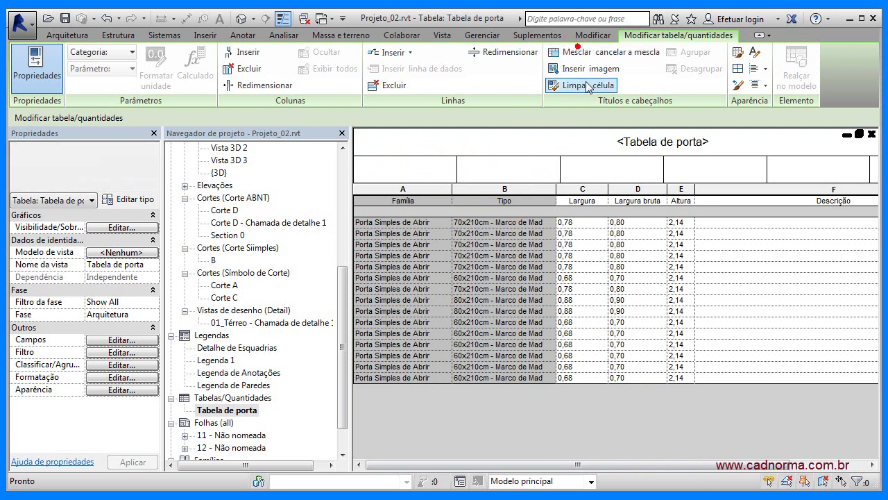
left_click_drag(560, 170, 670, 174)
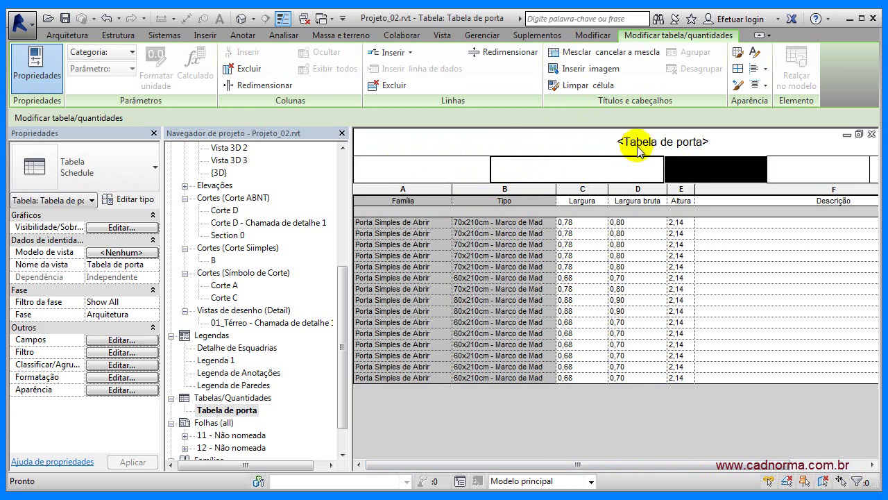
left_click(607, 55)
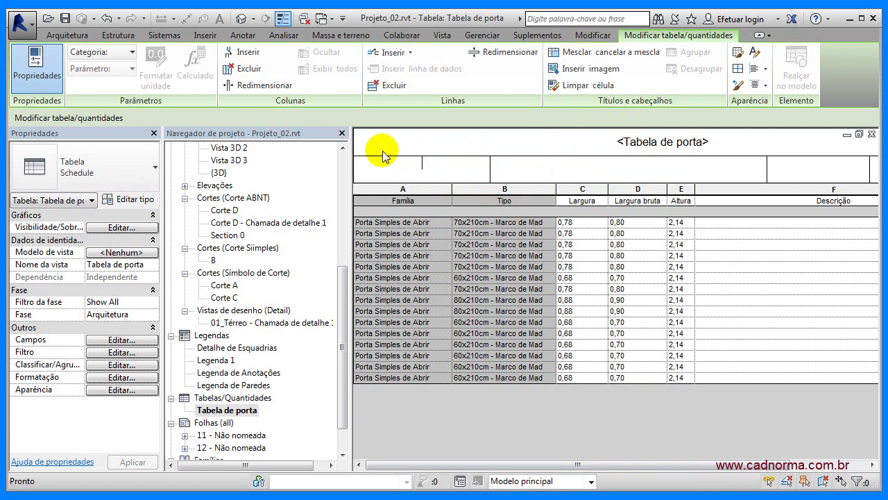
Insert the image Cadnorma_Facebook.JPG in the first cell of the new header row and set the row's height to 20 mm.
left_click(570, 69)
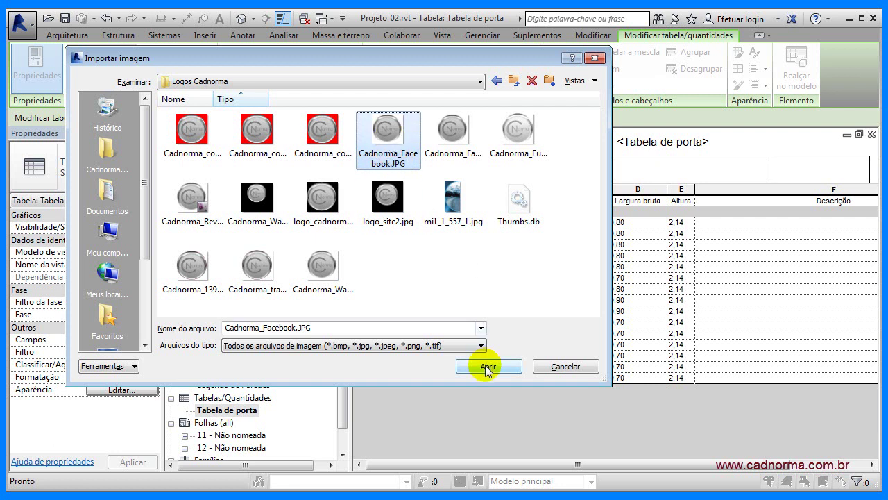
left_click(487, 366)
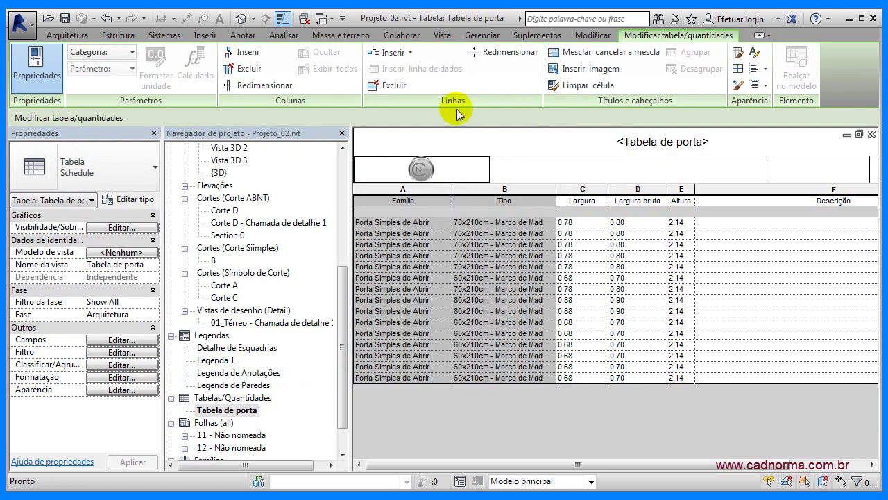
left_click(494, 49)
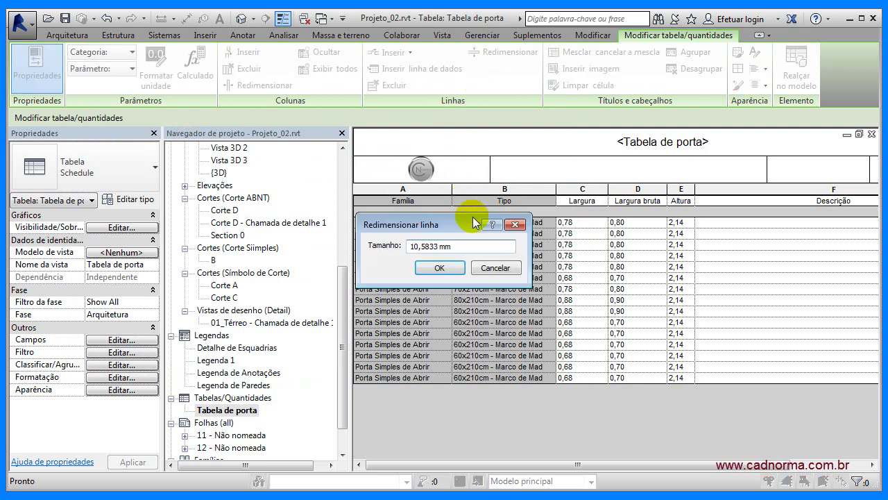
left_click_drag(464, 246, 408, 246)
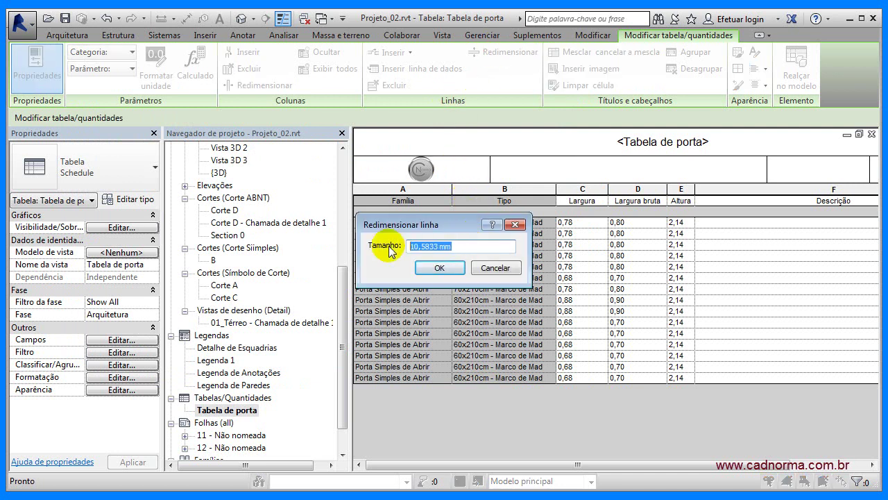
type("20")
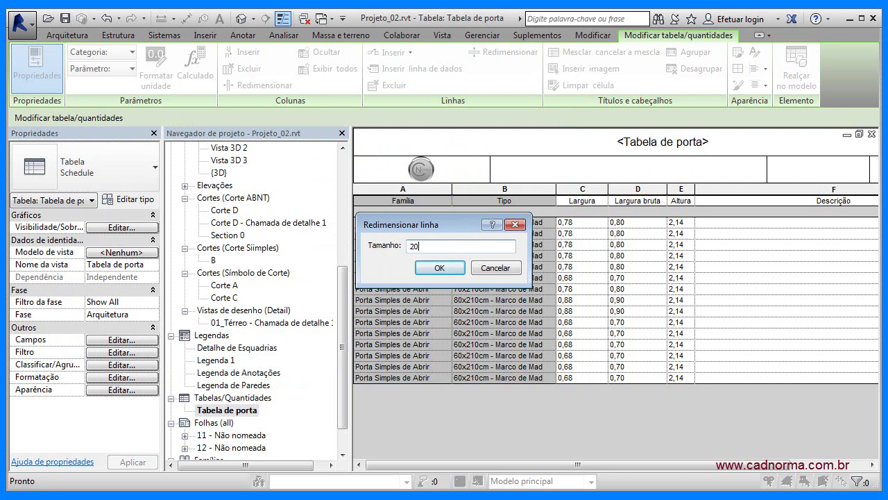
left_click(447, 269)
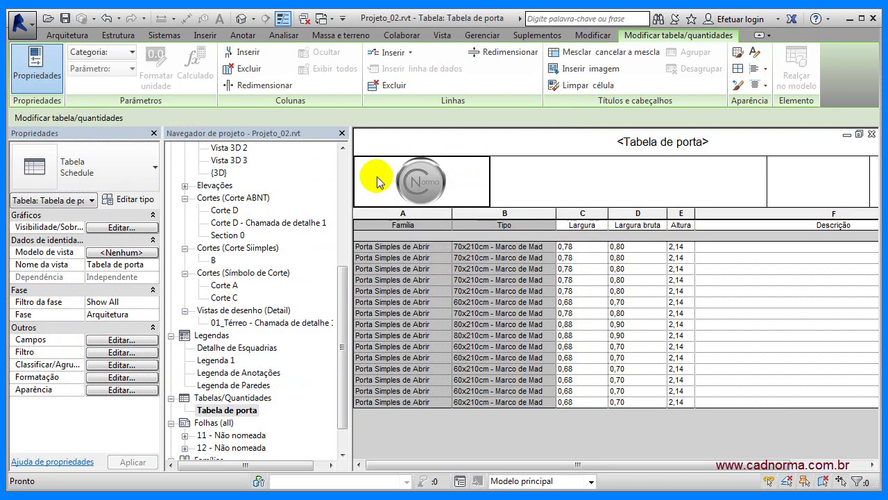
Insert the client name parameter (Nome do cliente) from the project information category into the merged header cell beside the logo.
left_click(512, 181)
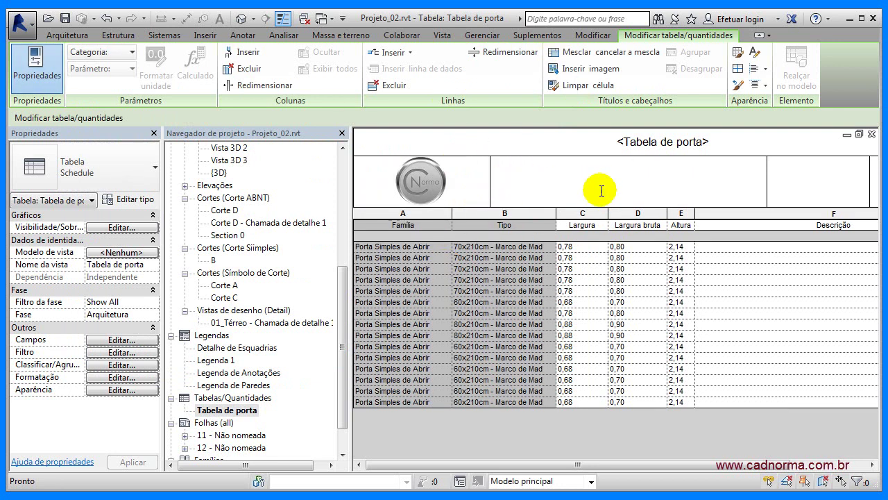
left_click(131, 53)
left_click(131, 51)
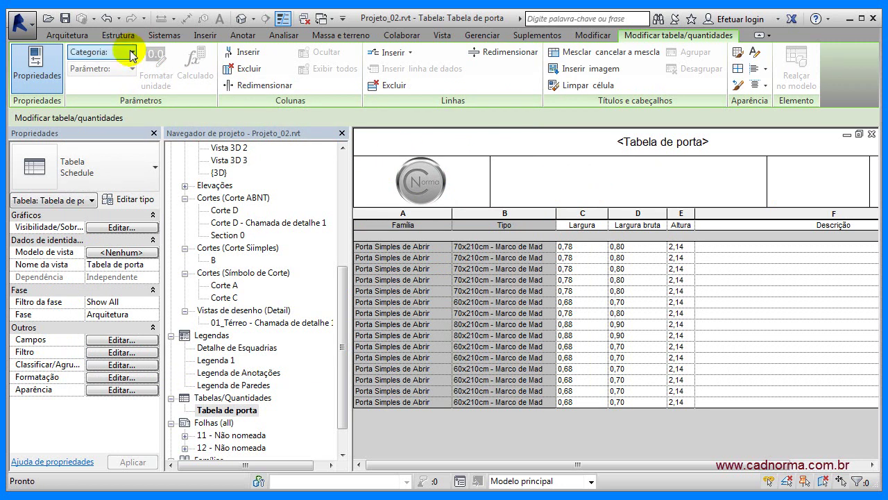
left_click(131, 54)
left_click(118, 83)
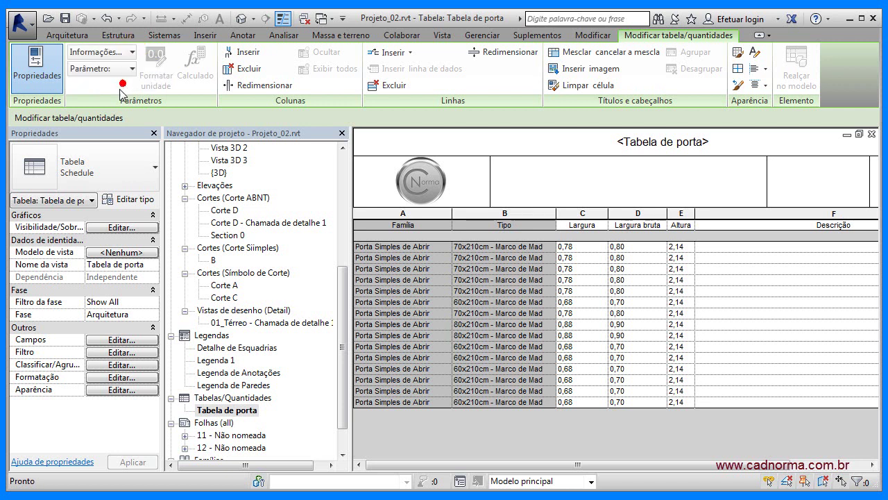
left_click(132, 69)
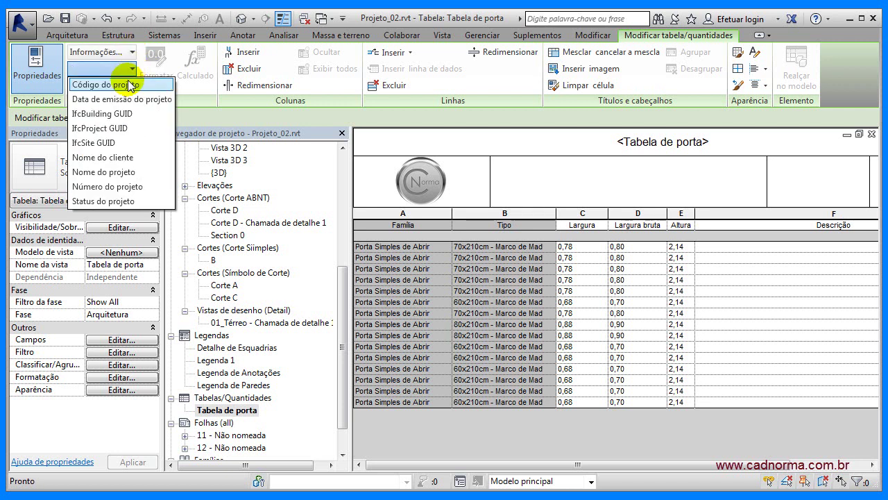
left_click(129, 158)
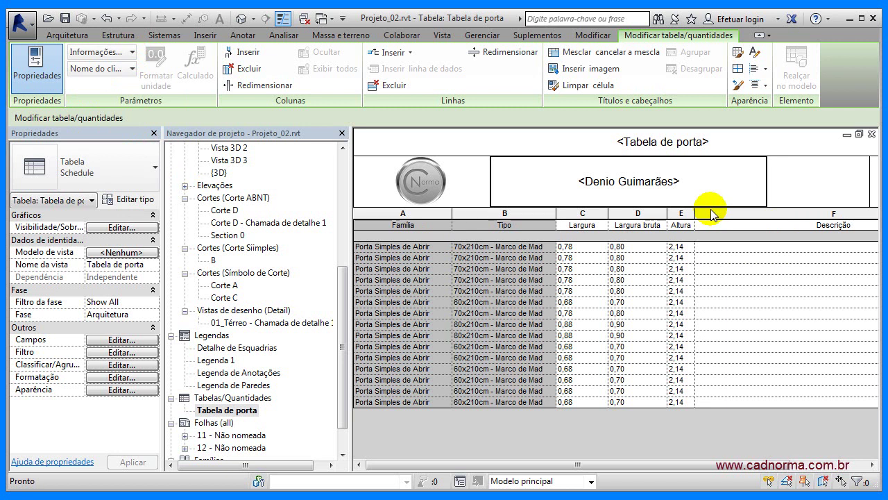
Open the project information properties, check the Nome do cliente field that feeds the header cell, and cancel without changes.
left_click(587, 200)
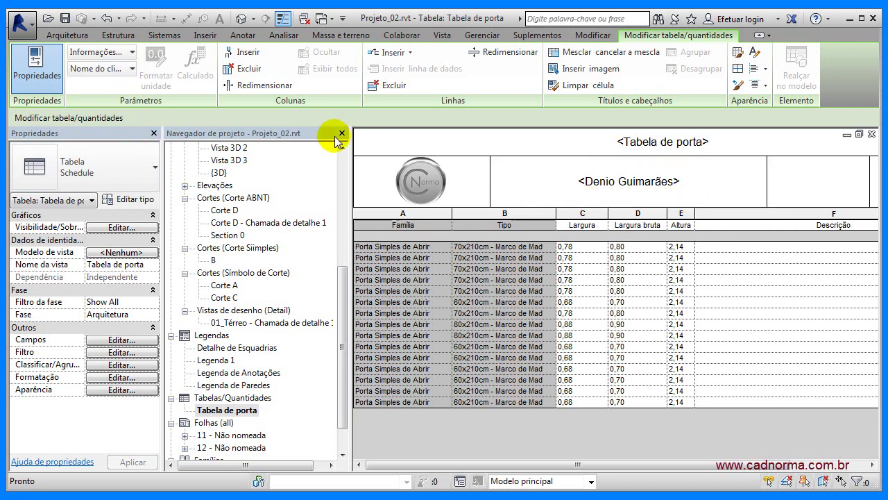
left_click(481, 37)
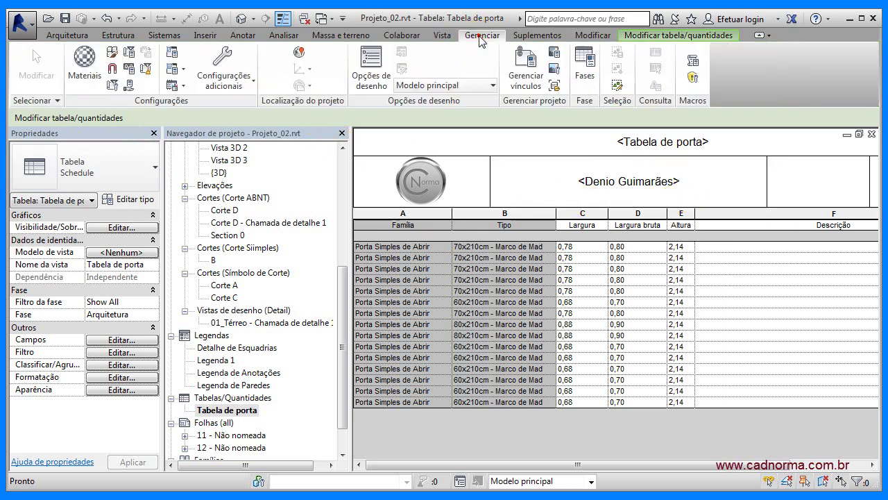
left_click(111, 87)
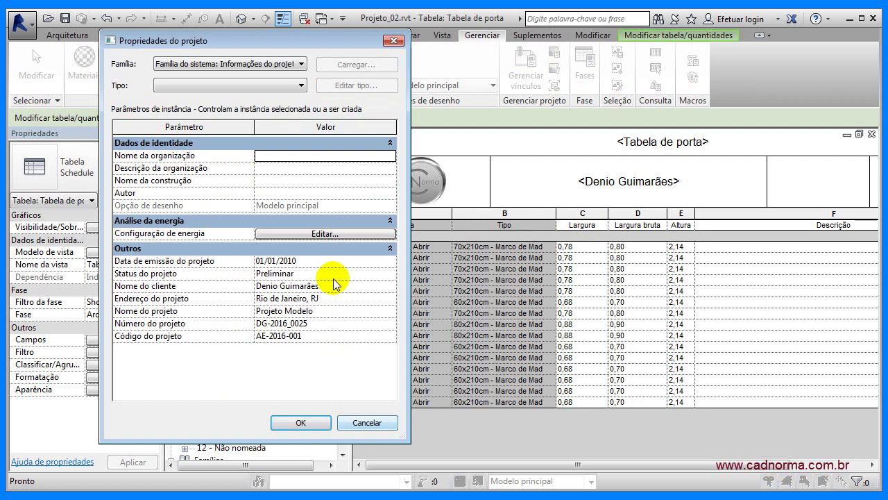
left_click(338, 289)
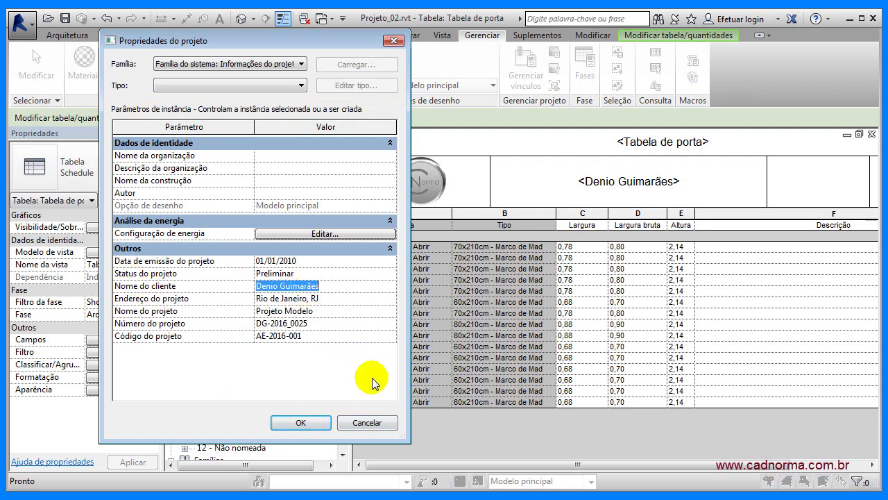
left_click(365, 423)
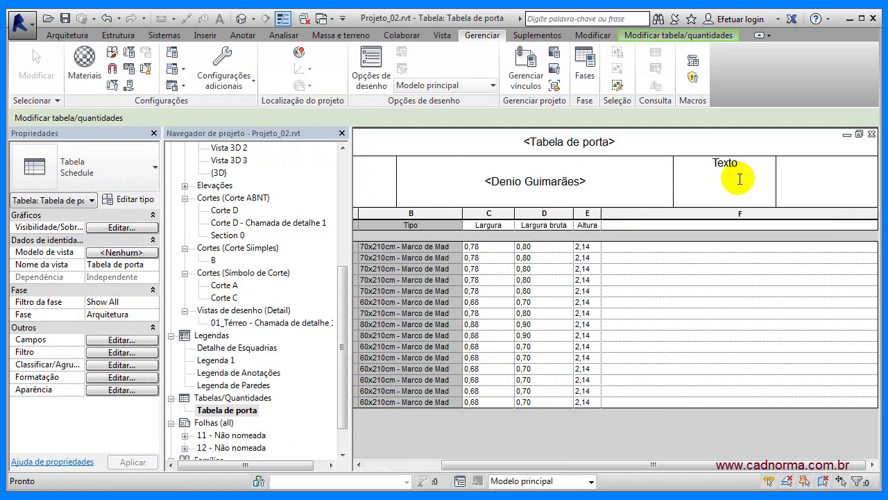
Enter the text Texto in the header cell next to the client name and centre it horizontally and vertically.
left_click(670, 35)
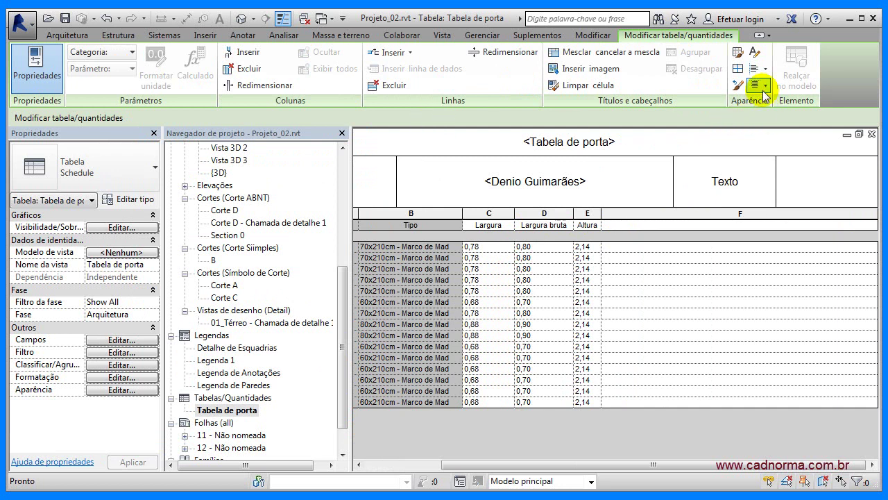
left_click(761, 65)
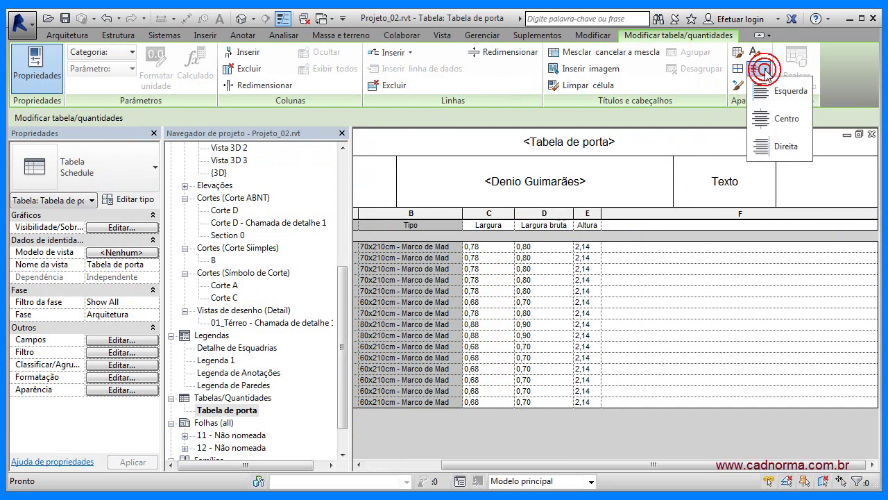
left_click(761, 119)
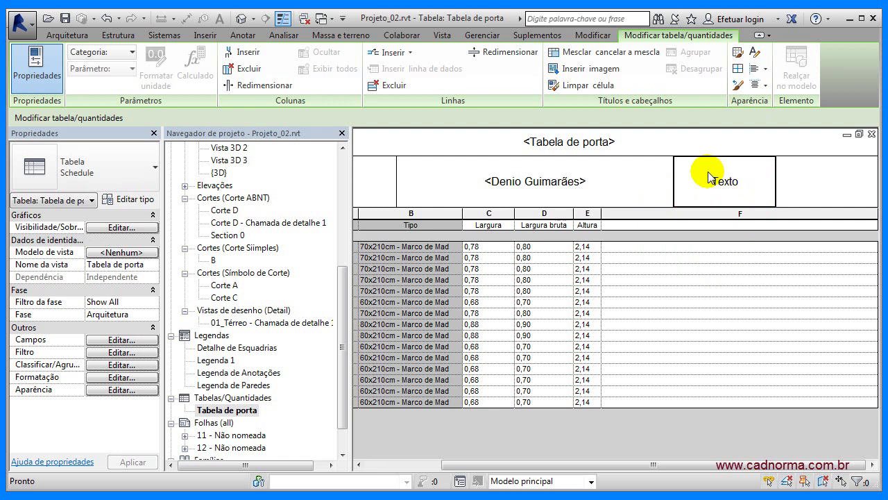
Apply the Linhas finas border line style to the logo, client name and Texto cells of the header row.
left_click(380, 182)
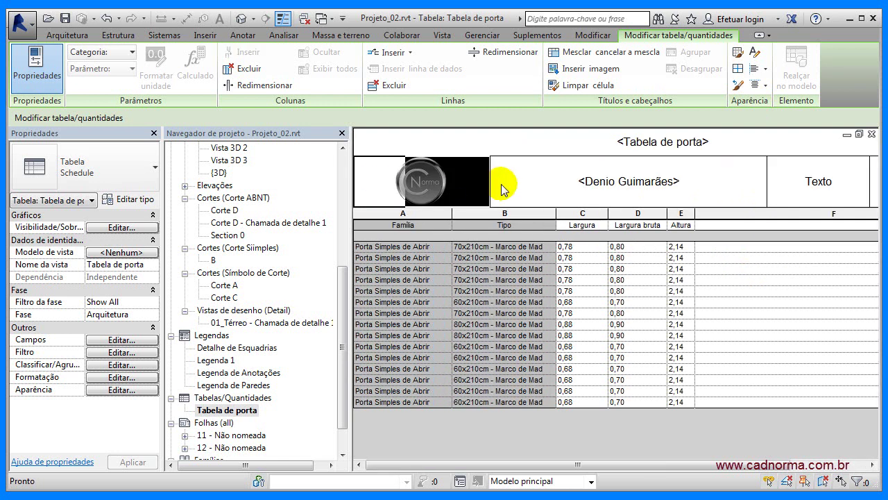
left_click(615, 197)
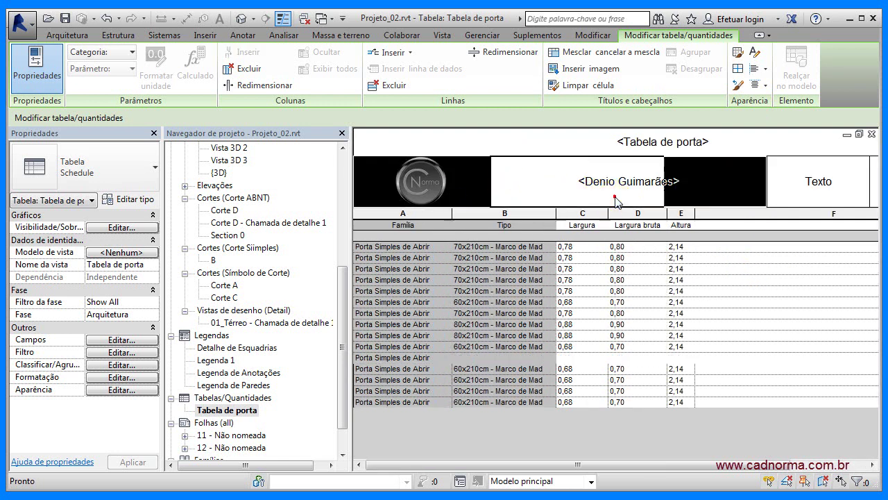
left_click(784, 181)
left_click(740, 67)
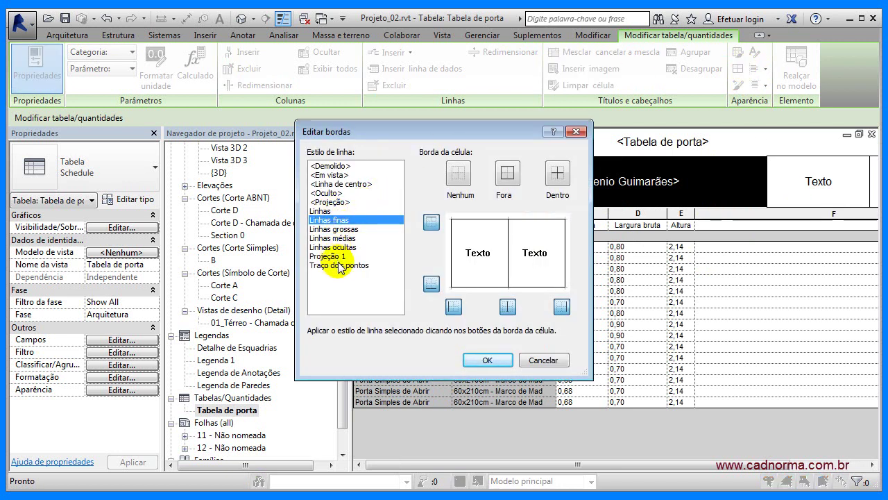
left_click(340, 230)
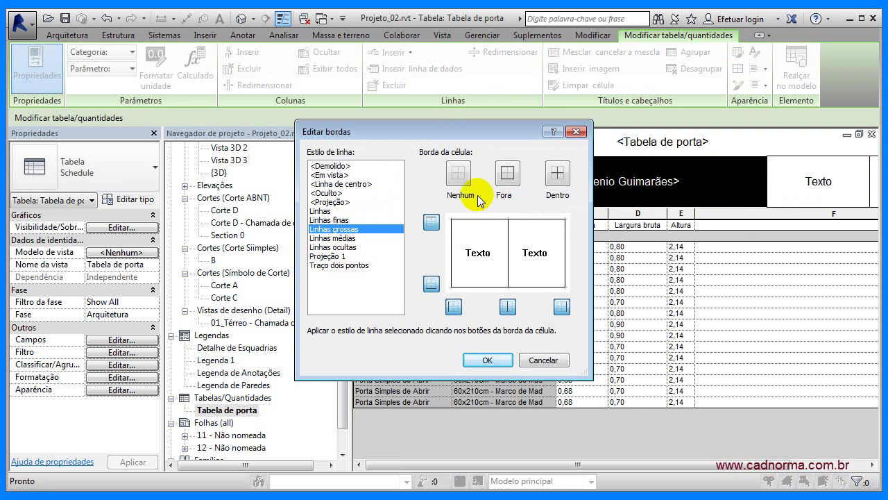
left_click(340, 221)
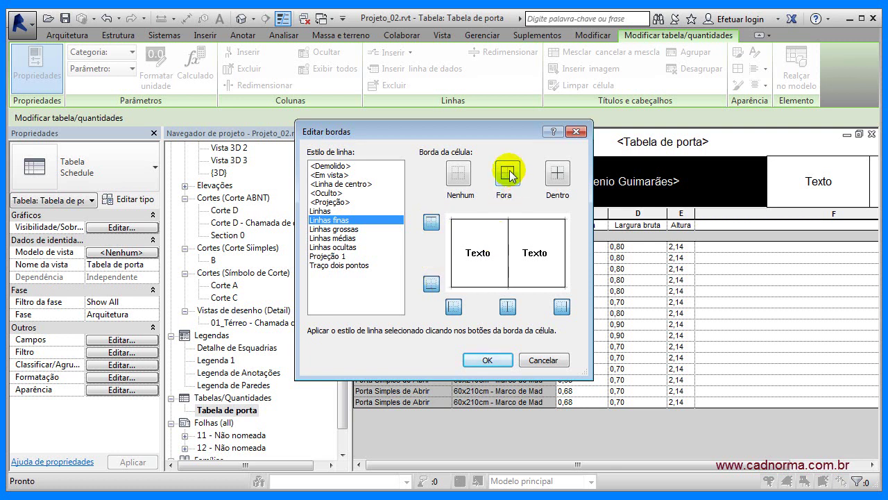
left_click(488, 358)
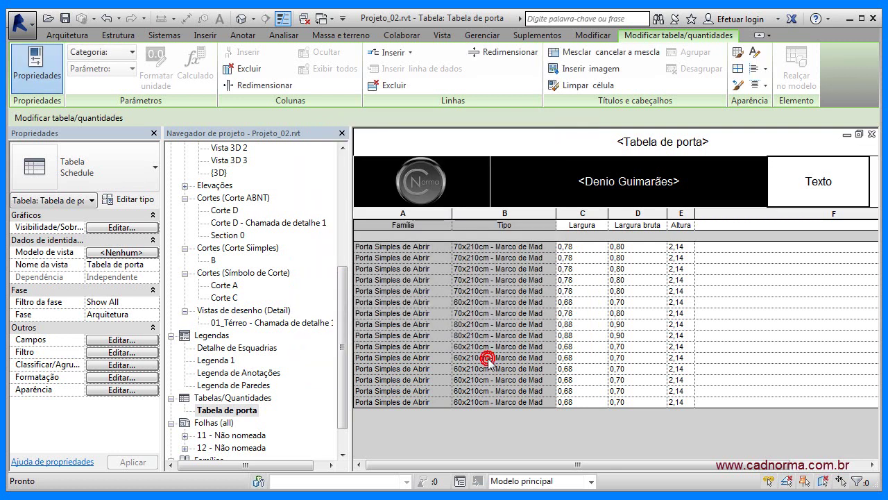
left_click(488, 360)
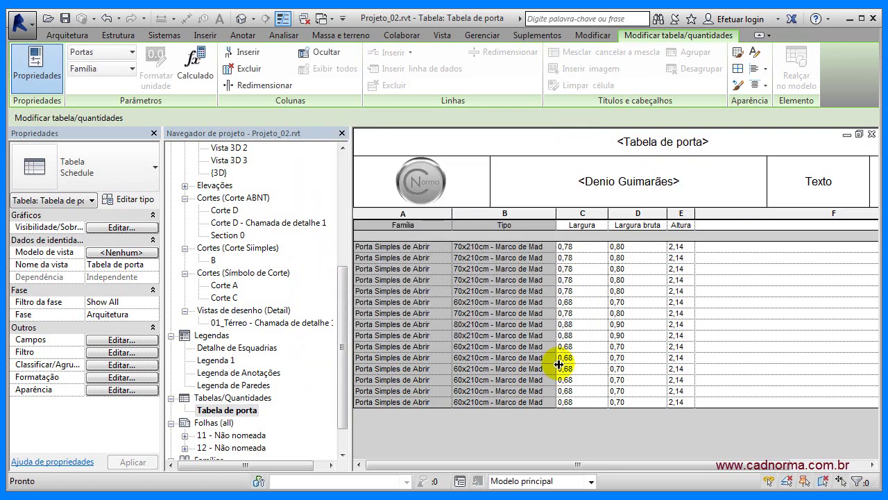
Set the header orientation of the Família field to Vertical in the door schedule's formatting properties.
double_click(409, 224)
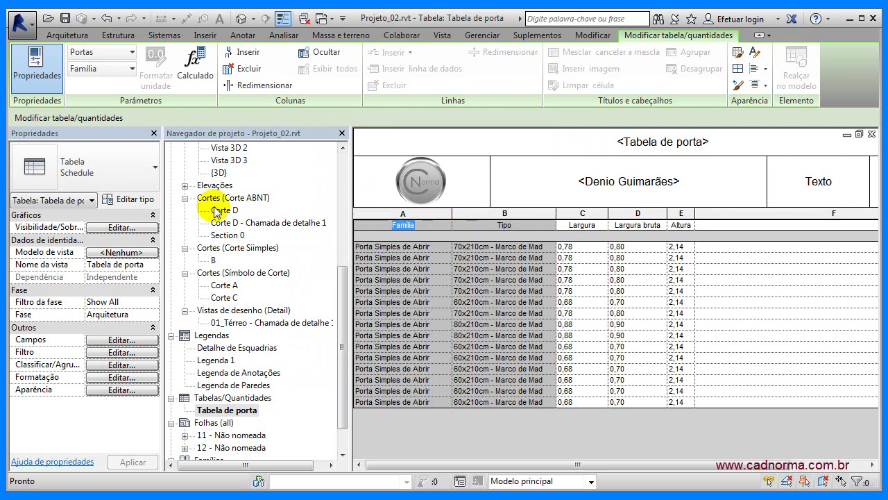
left_click(111, 377)
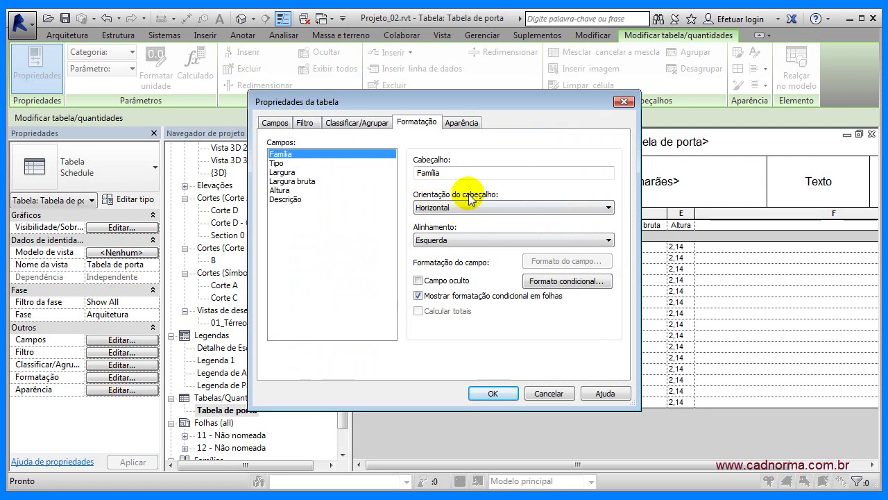
left_click(609, 208)
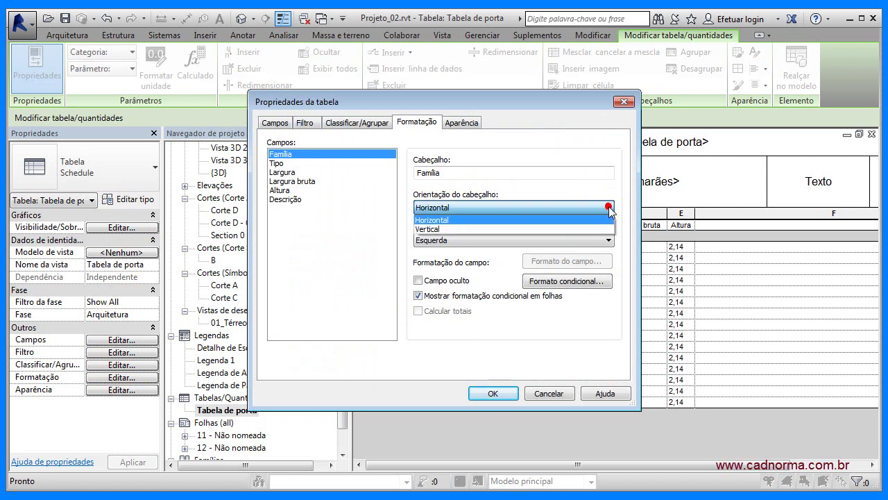
left_click(492, 232)
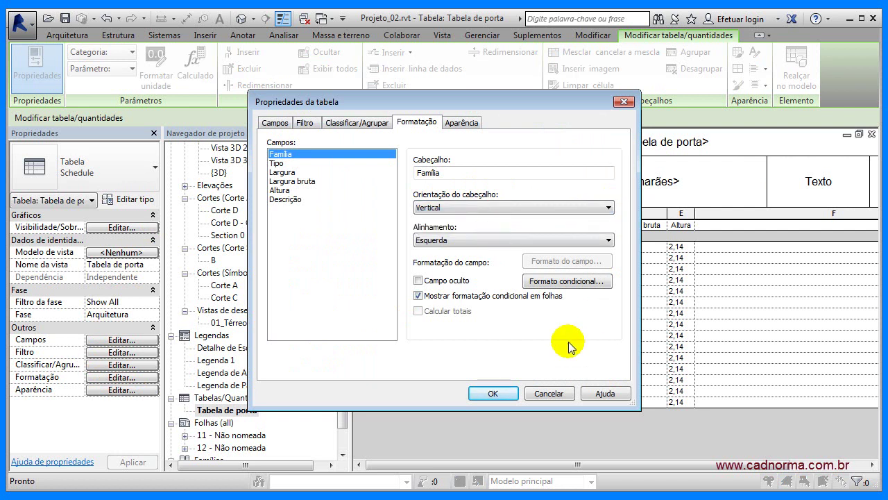
left_click(504, 394)
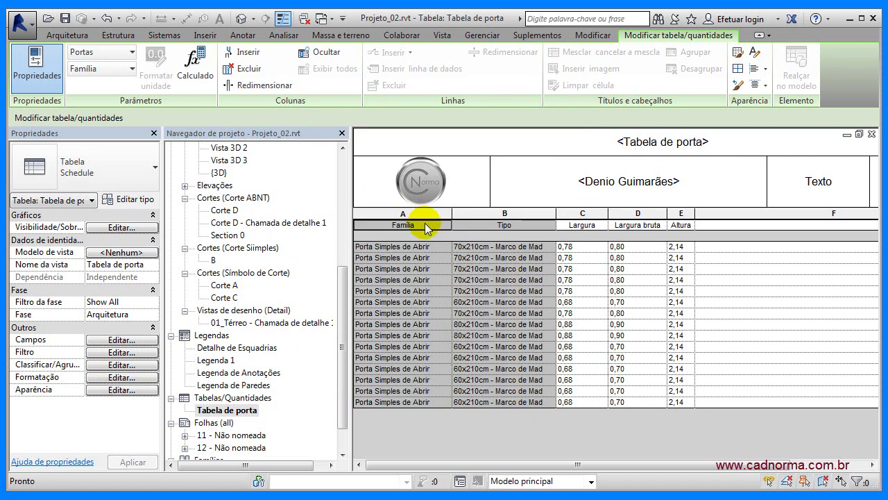
Check the Família header in the schedule on sheet 11 and undo its orientation change.
double_click(243, 437)
left_click(525, 267)
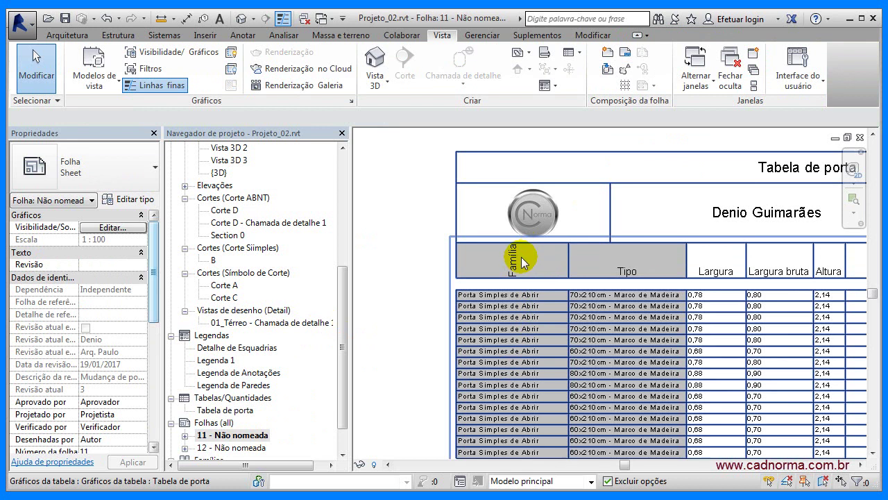
key("ctrl+z")
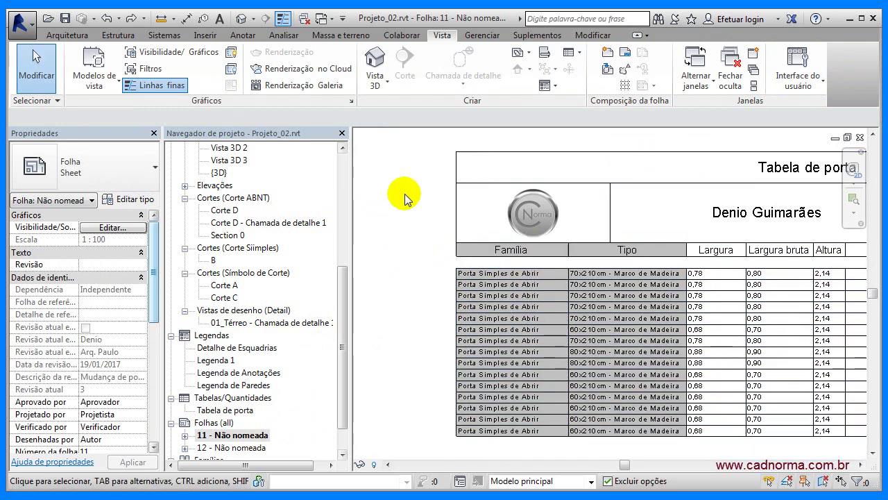
Reopen the door schedule and turn off Linha em branco antes dos dados in its appearance properties.
double_click(392, 212)
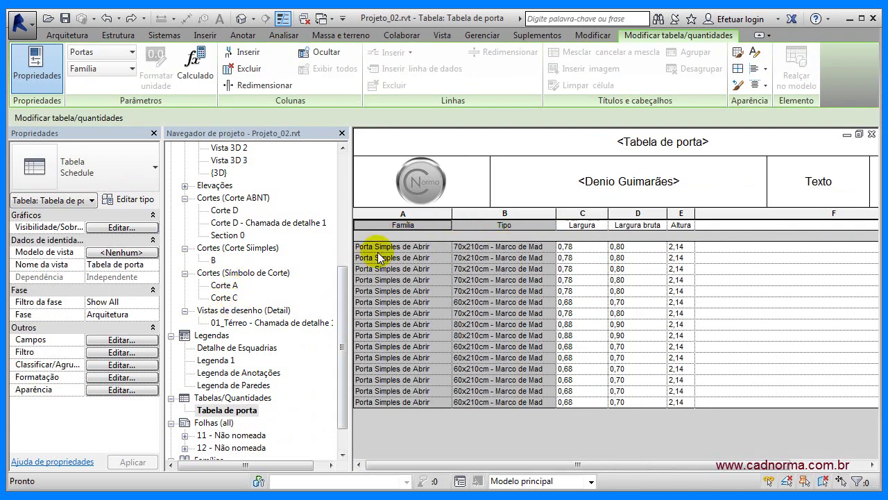
left_click(121, 389)
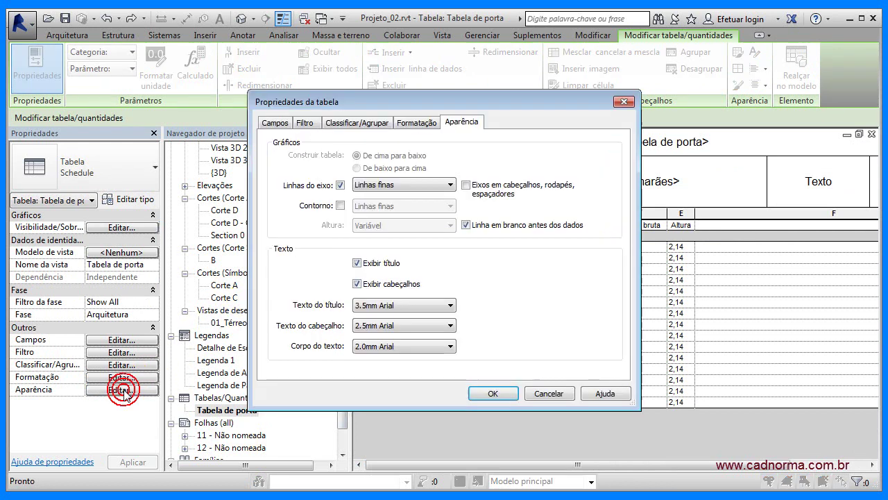
left_click(466, 225)
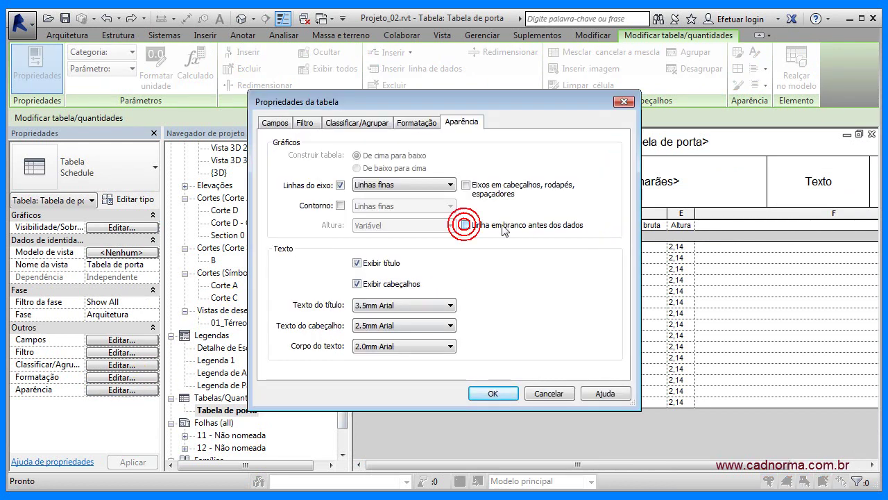
left_click(494, 393)
left_click(618, 422)
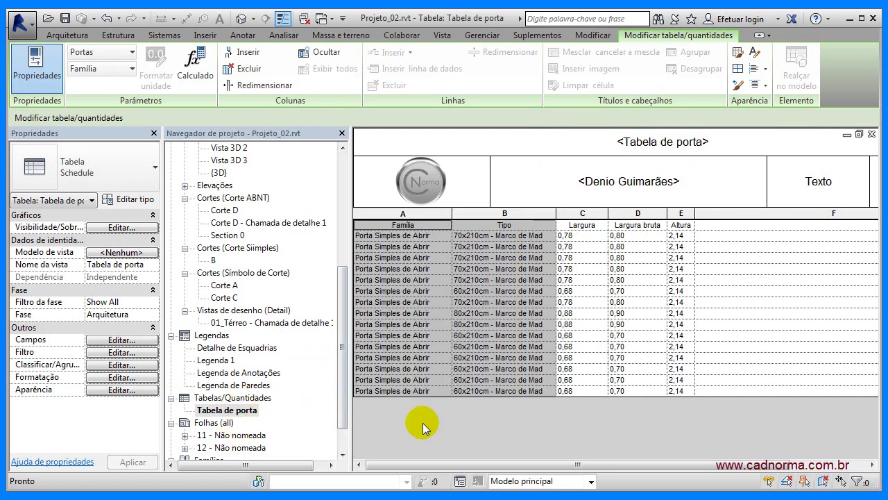
Open sheet 11 and examine the formatted door schedule and its position beside the floor plan and title block.
double_click(224, 435)
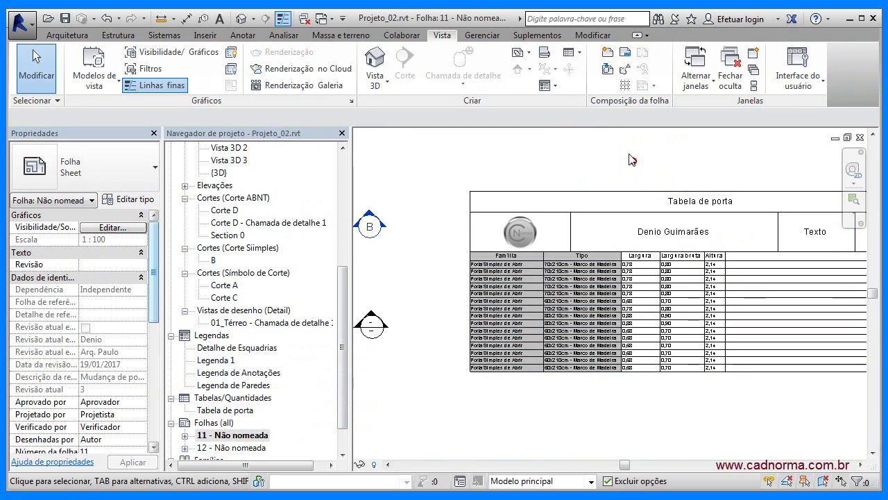
scroll(636, 164, "down", 3)
scroll(675, 286, "down", 2)
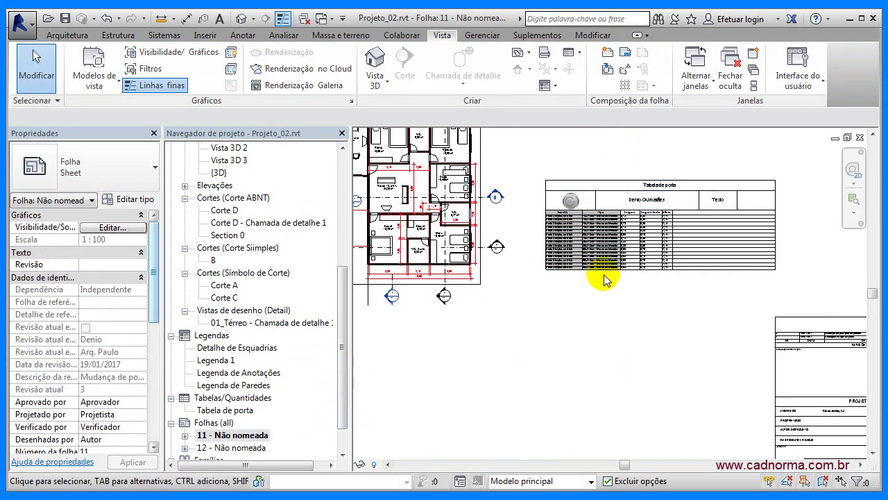
scroll(627, 307, "up", 1)
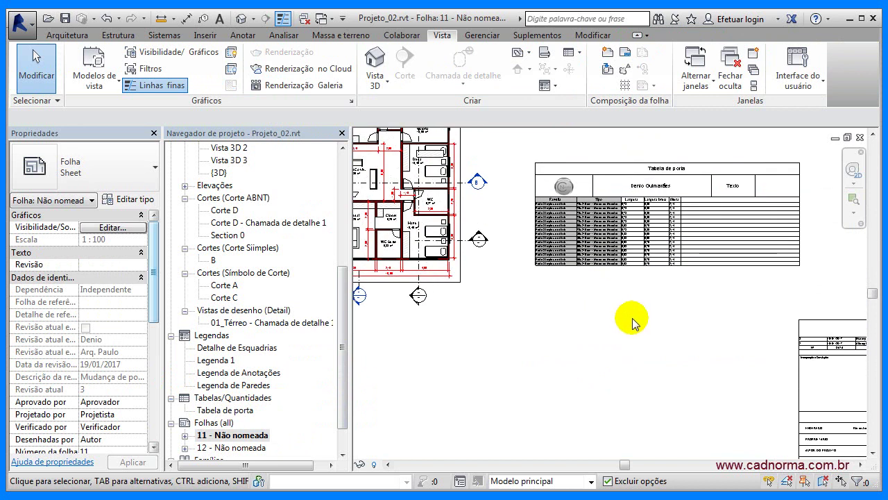
scroll(632, 322, "down", 1)
middle_click_drag(630, 320, 523, 389)
scroll(599, 326, "up", 1)
scroll(601, 313, "up", 3)
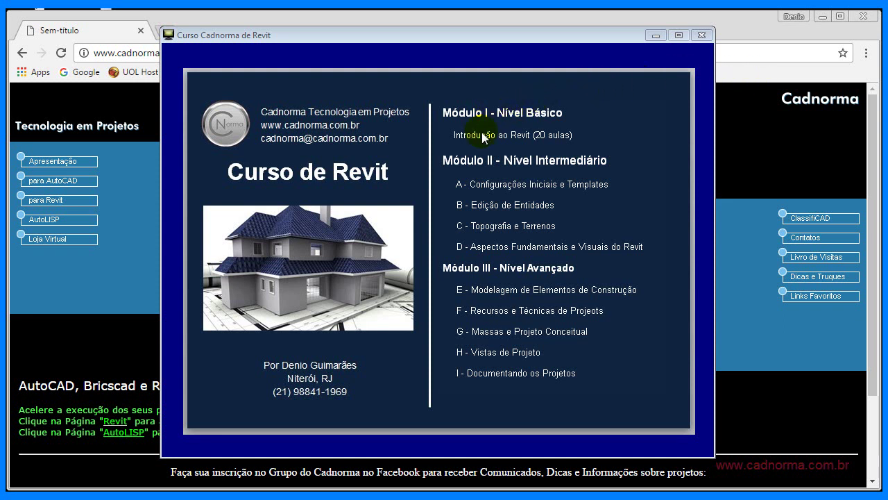
View the lesson list of Introdução ao Revit in the Curso Cadnorma de Revit menu and return to the module overview.
left_click(600, 111)
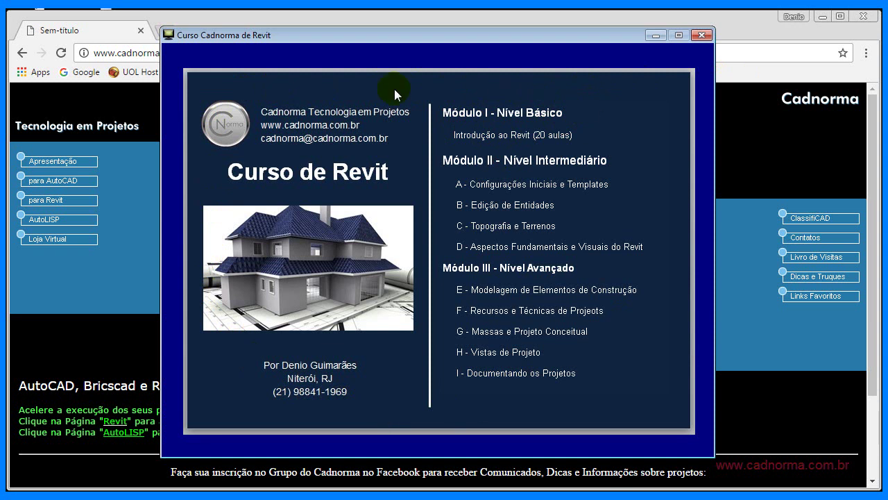
left_click(484, 141)
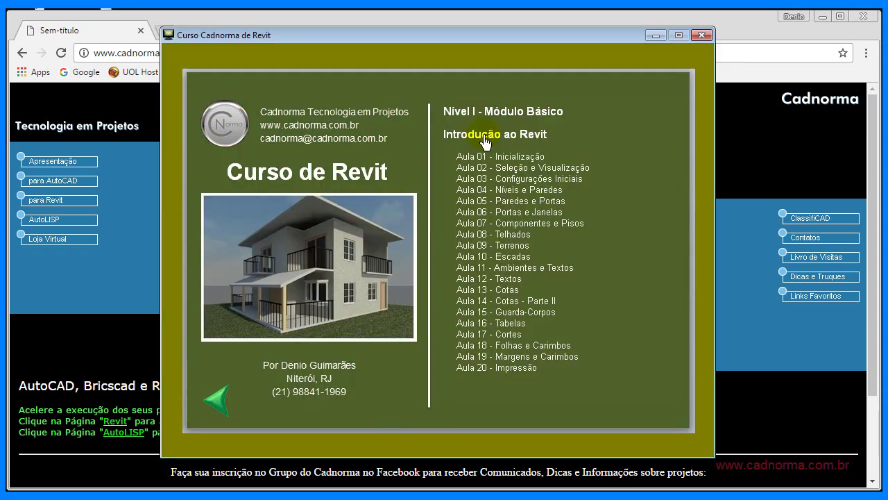
left_click(231, 385)
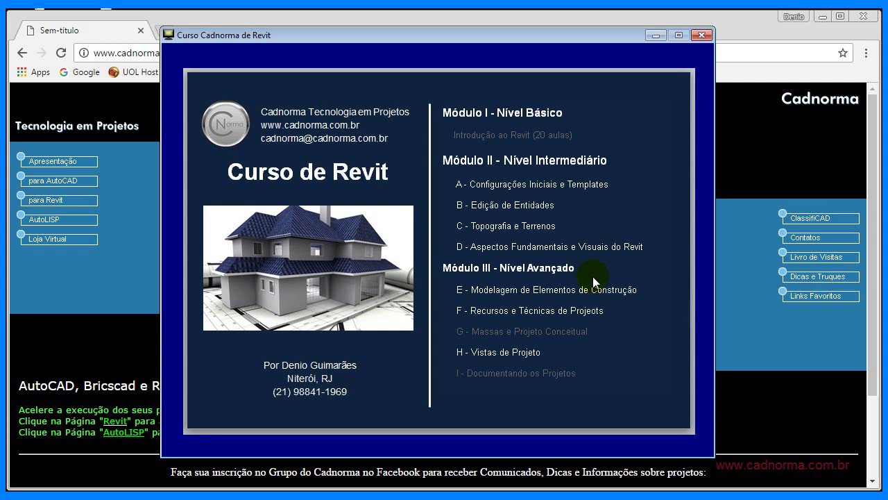
Switch to the Cadnorma website in the browser, view its Loja Virtual page and open the Cadnorma Shopping store.
left_click(119, 101)
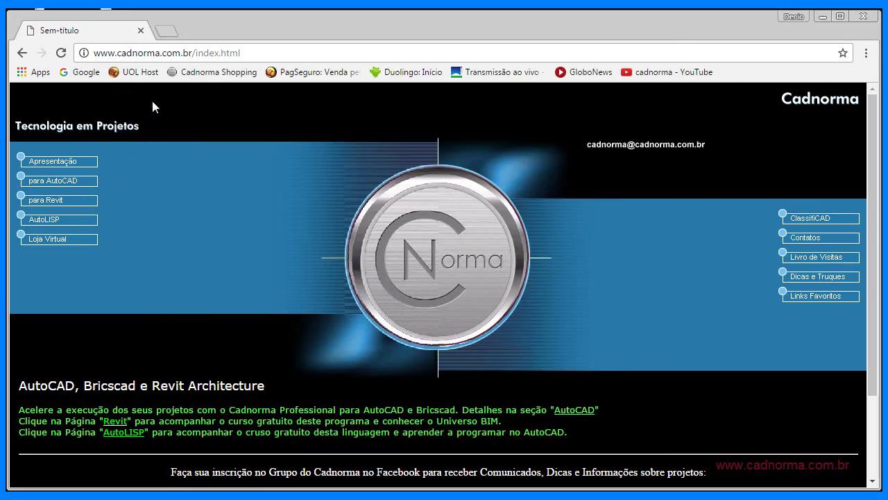
left_click(63, 238)
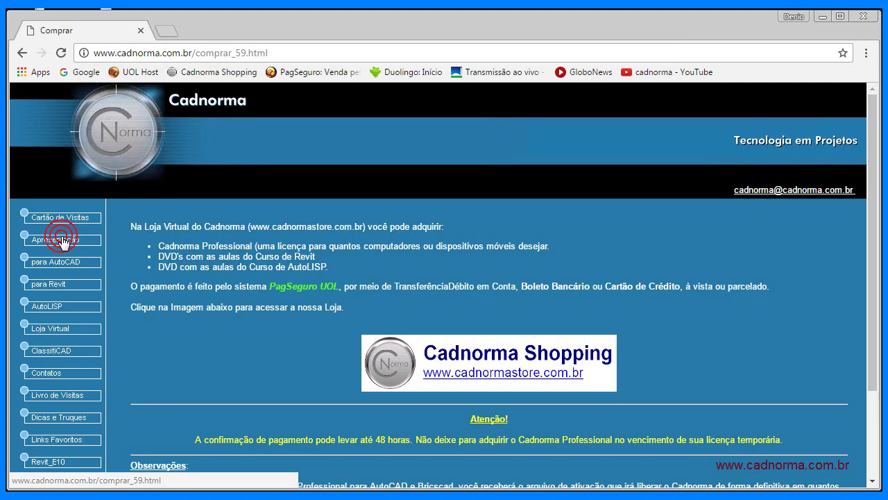
left_click(532, 375)
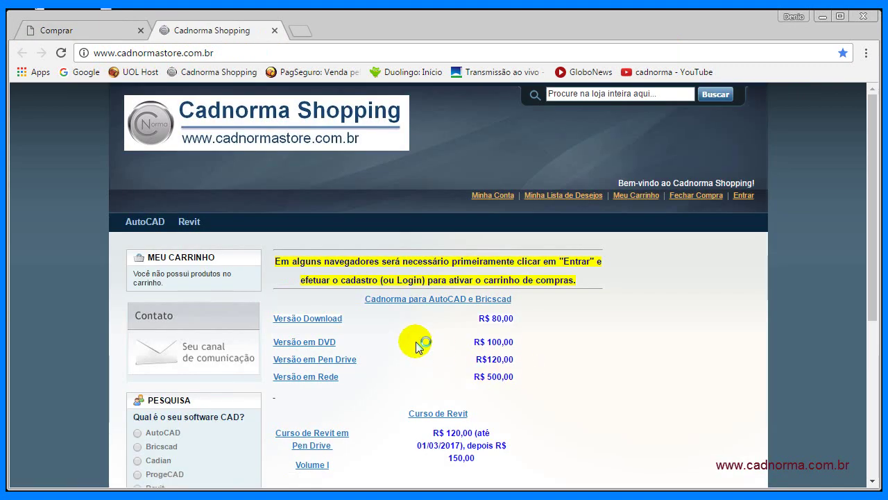